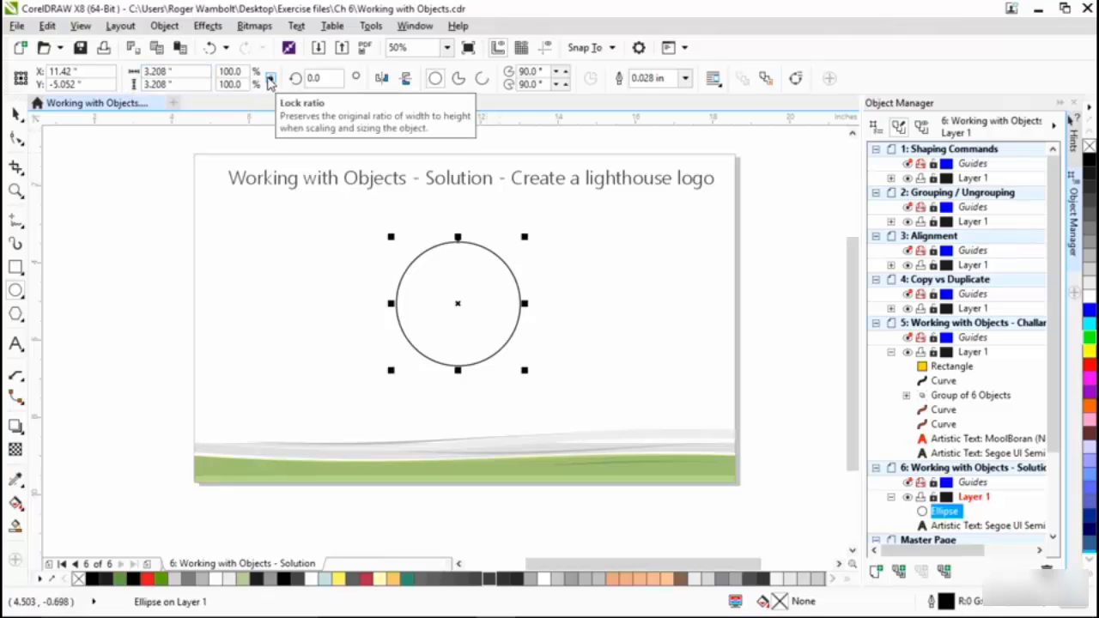
- Resize the circle proportionally to a width and height of 3 inches
left_click(193, 72)
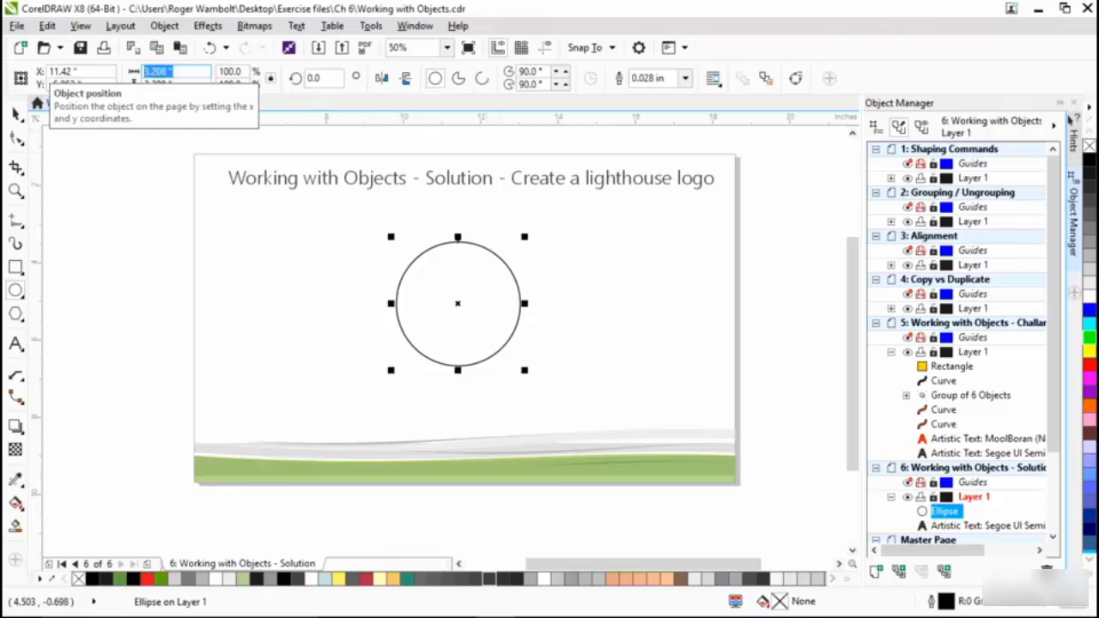
type("3")
key("Return")
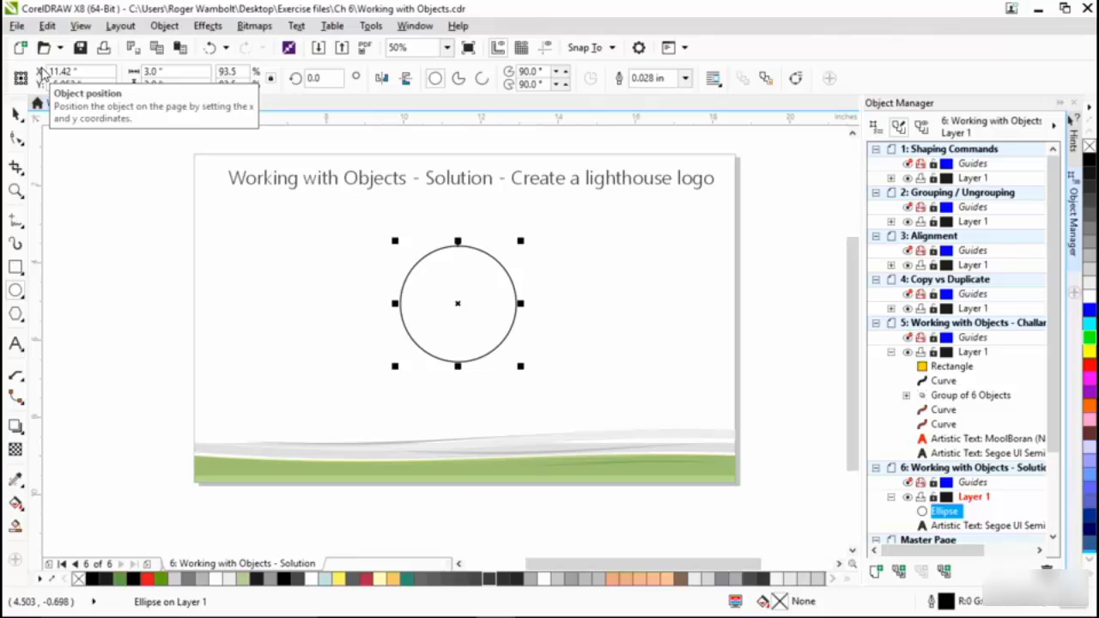
- Draw a straight horizontal line about 5.5 inches long across the circle, extending past both of its sides
left_click(19, 224)
left_click(73, 227)
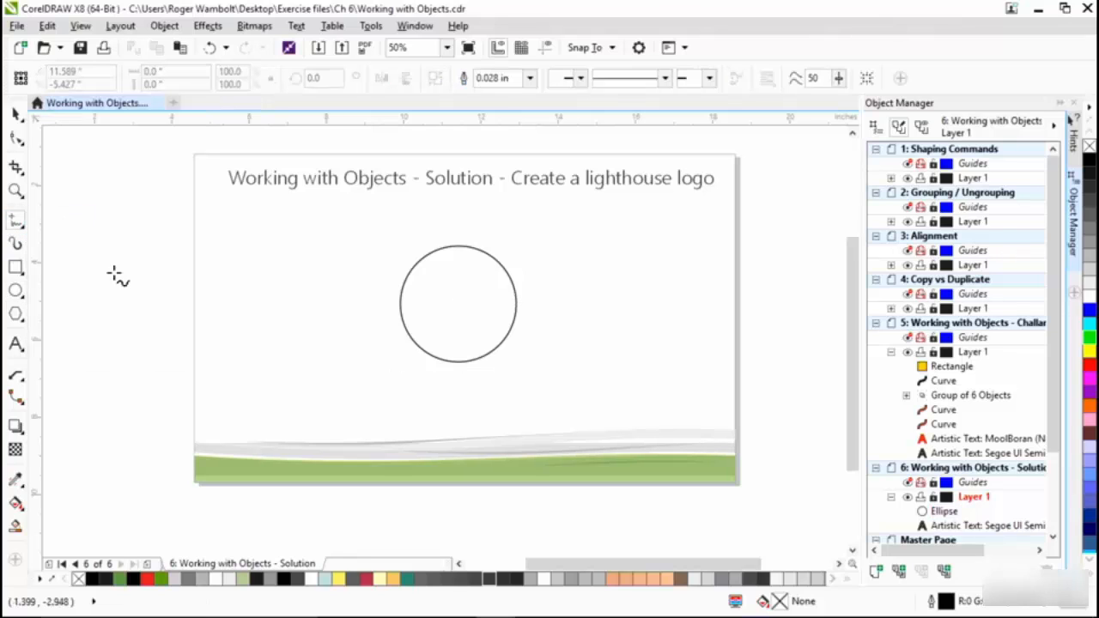
left_click(352, 296)
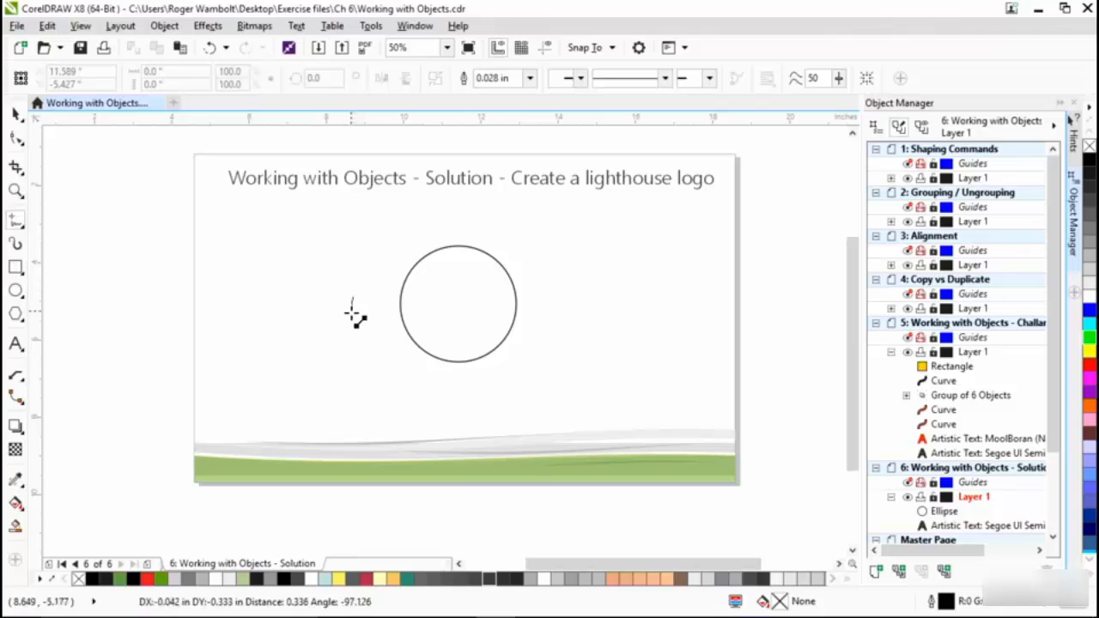
left_click(566, 296, "ctrl")
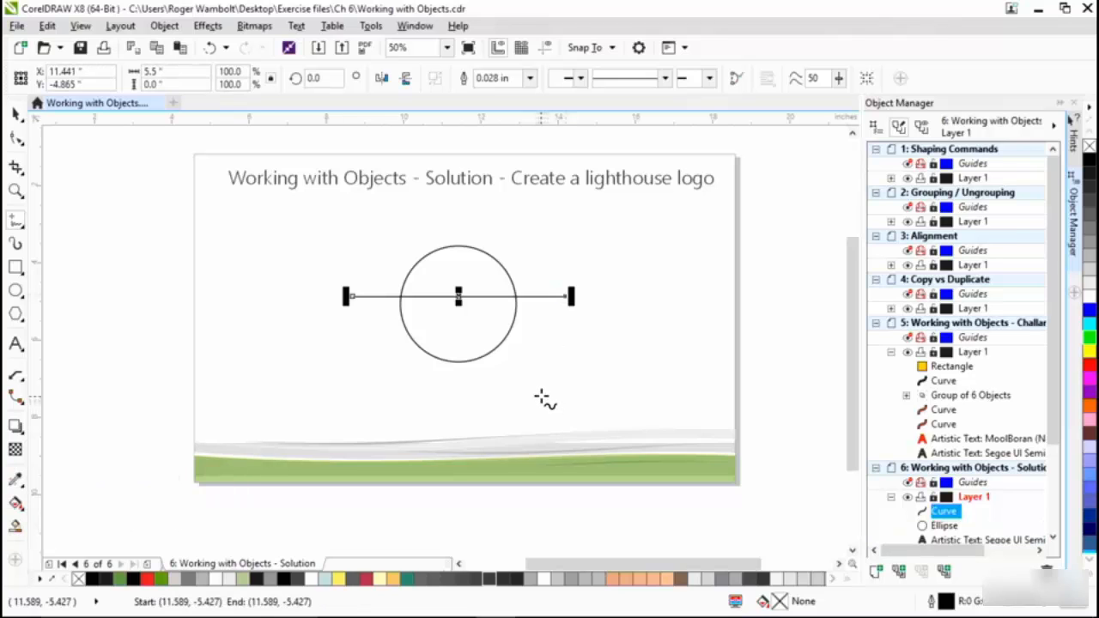
- Align the line and the circle to each other by their horizontal and vertical centres
left_click(17, 115)
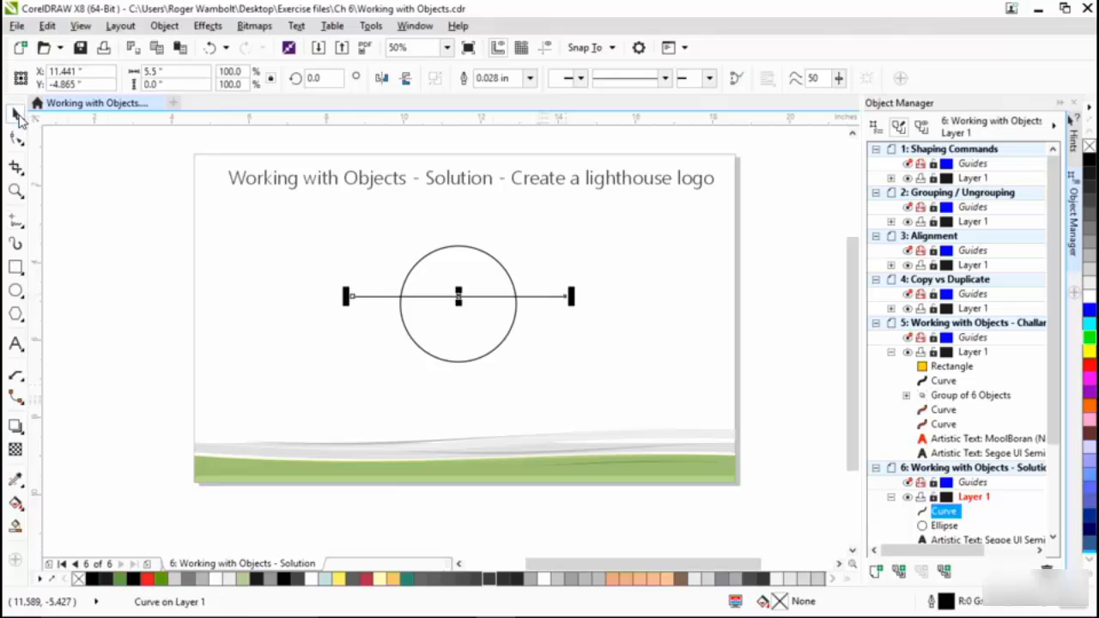
left_click_drag(294, 226, 640, 399)
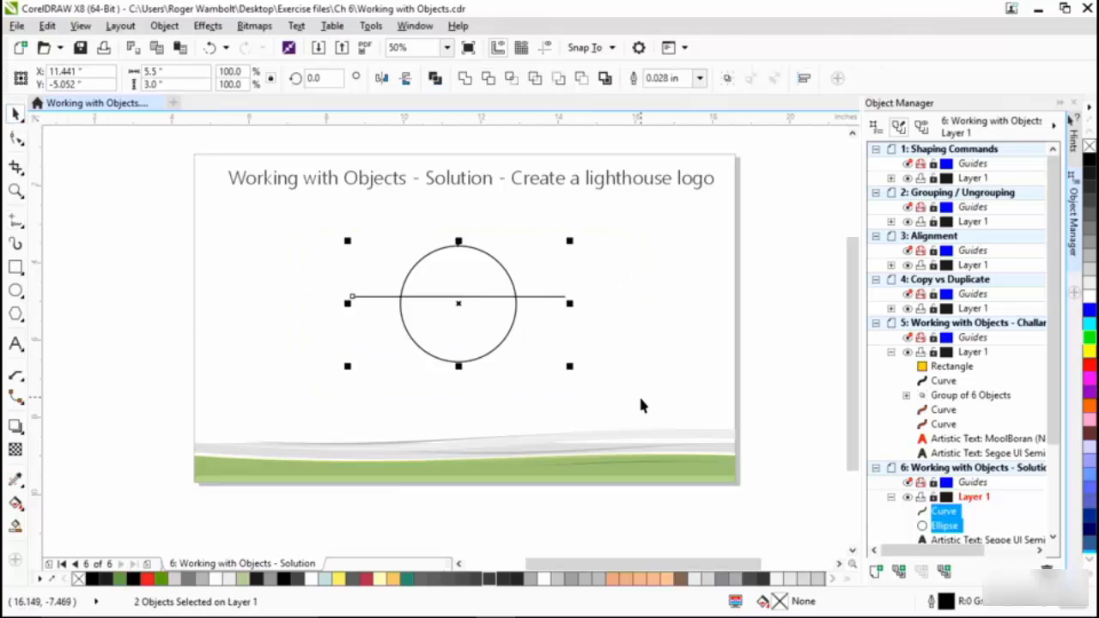
key("c")
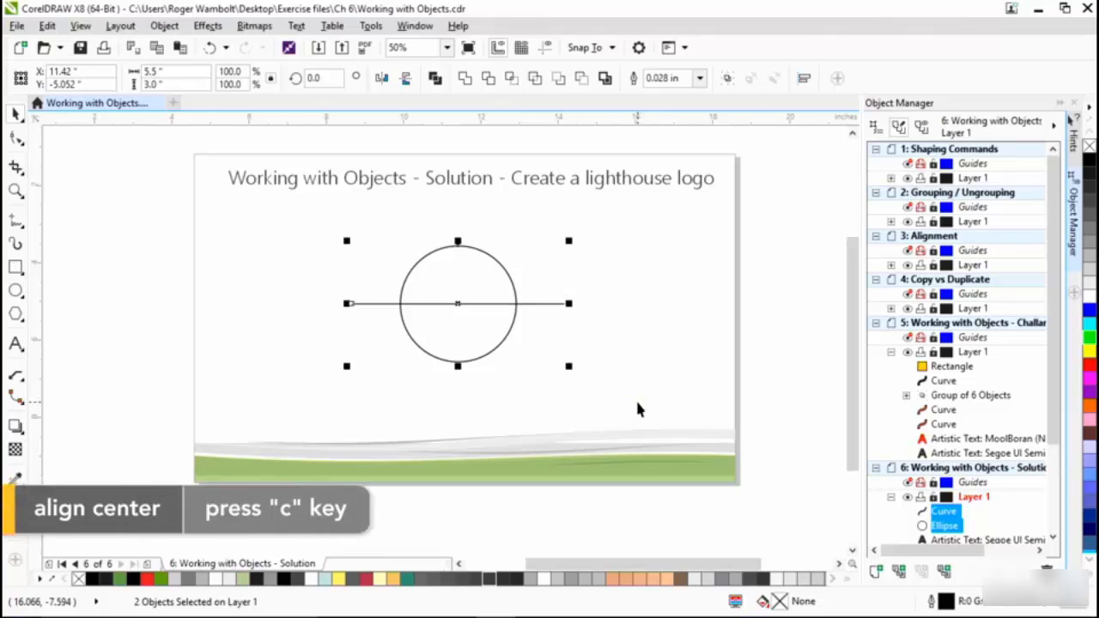
key("e")
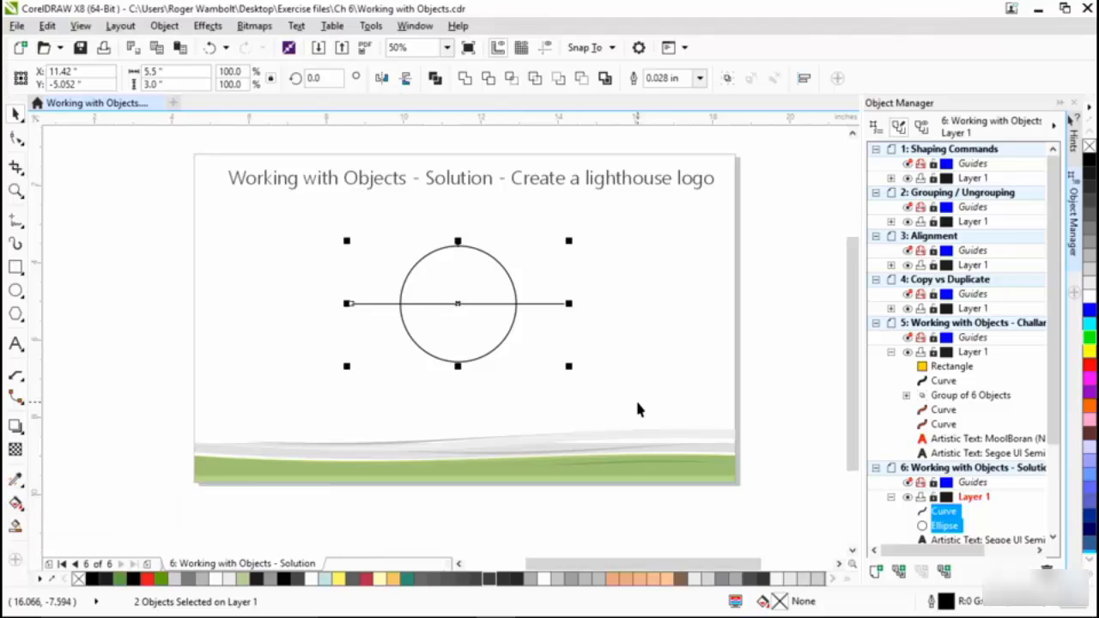
left_click(664, 264)
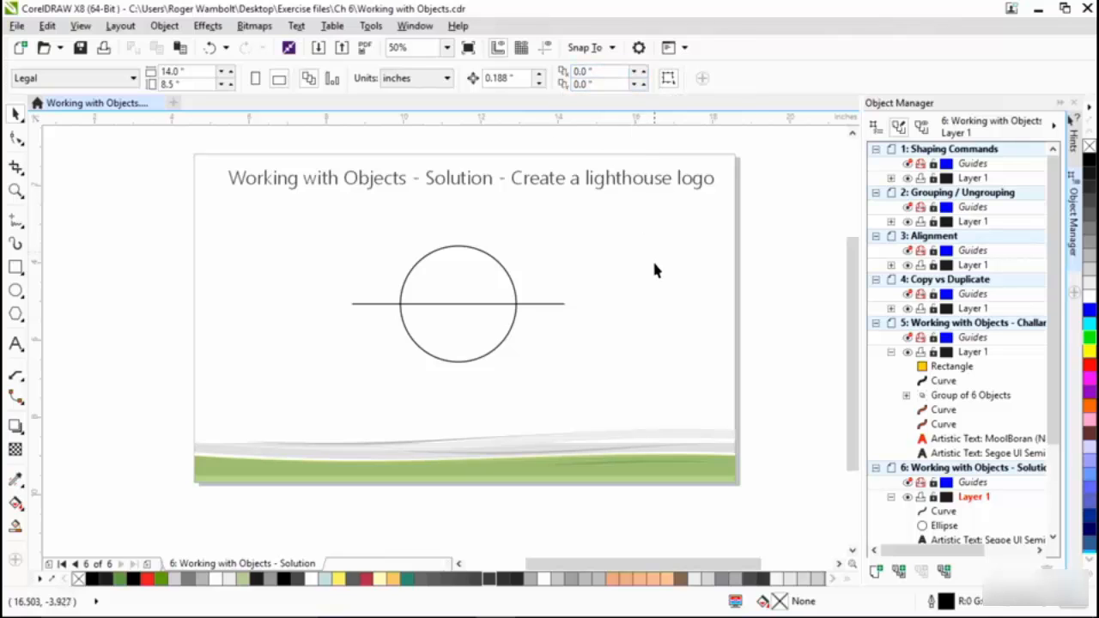
- Duplicate the horizontal line in place and rotate the copy by 12 degrees
left_click(554, 304)
key("ctrl+d")
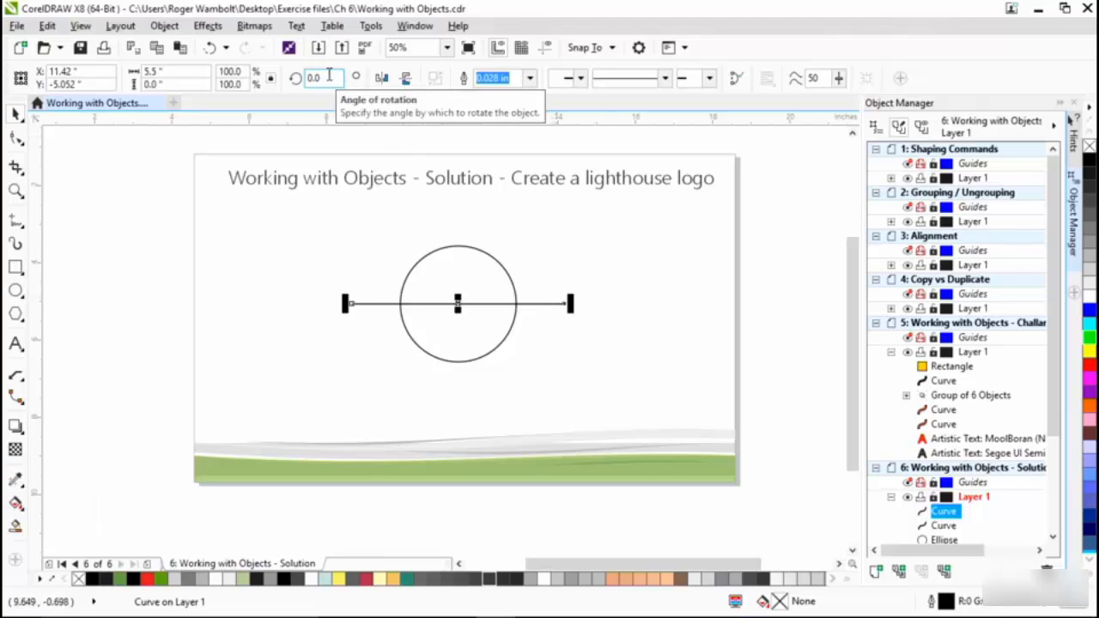
left_click_drag(328, 76, 284, 76)
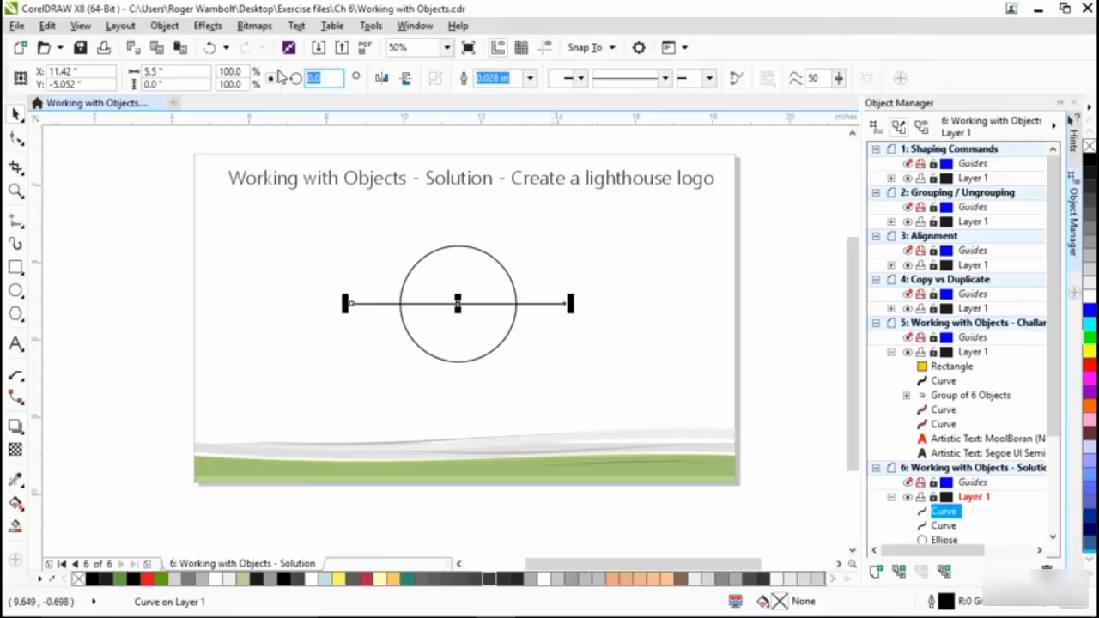
type("12")
key("Return")
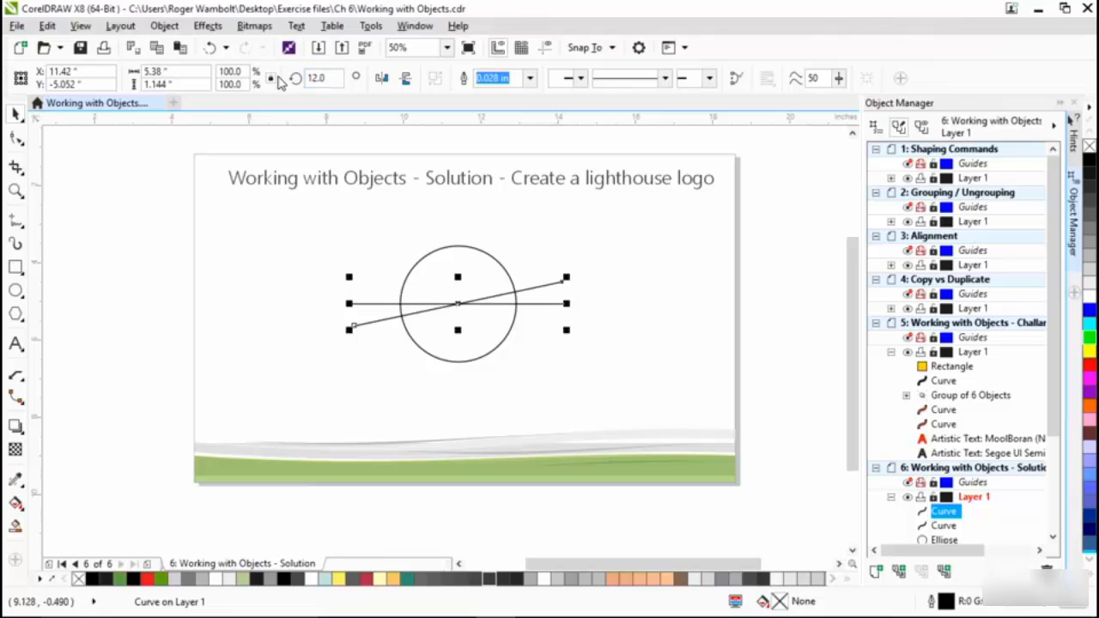
- Repeat the rotated duplicate in 12-degree increments until the lines radiate all the way around the circle
key("ctrl+d")
key("ctrl+d")
key("ctrl+d")
key("ctrl+d")
key("ctrl+d")
key("ctrl+d")
key("ctrl+d")
key("ctrl+d")
key("ctrl+d")
key("ctrl+d")
key("ctrl+d")
key("ctrl+d")
key("ctrl+d")
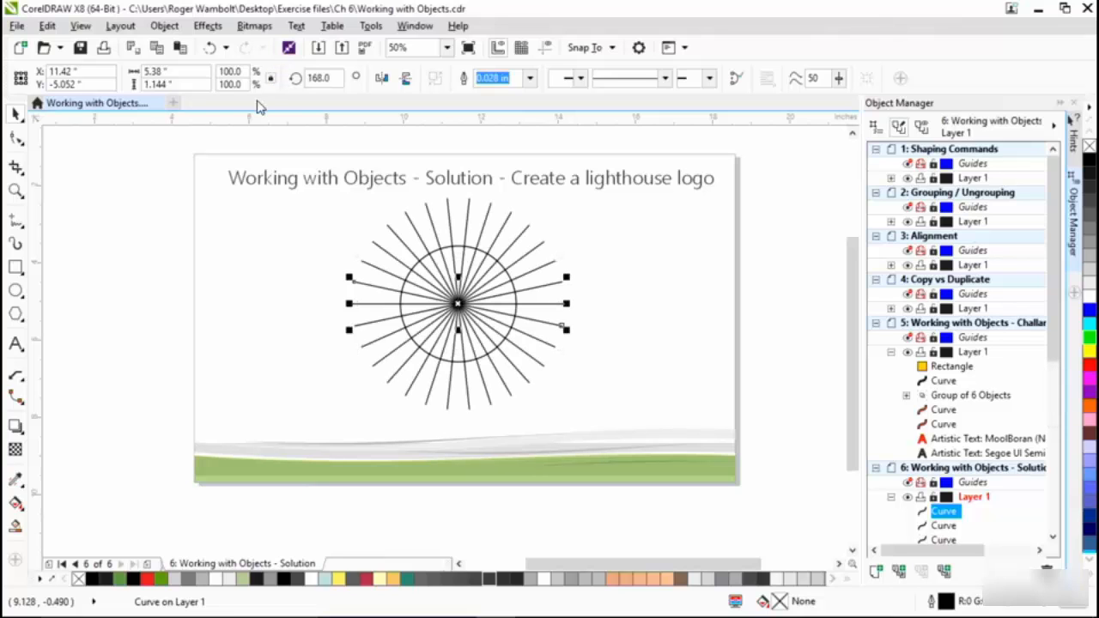
- Configure the Smart Fill colour in the RGB model as R 255, G 204, B 0
left_click(15, 527)
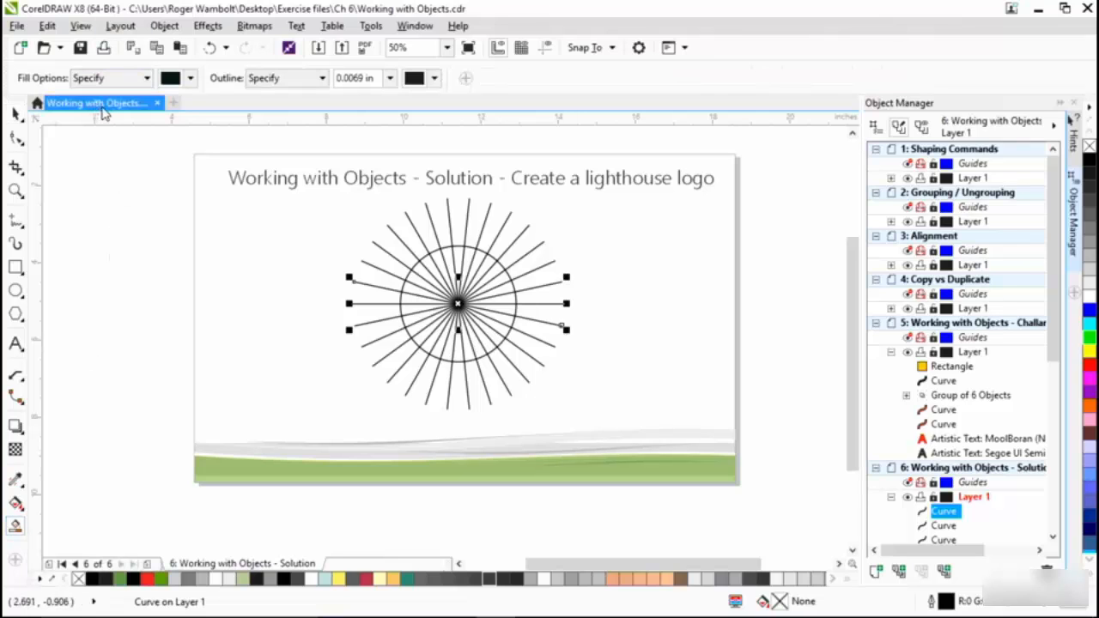
left_click(191, 79)
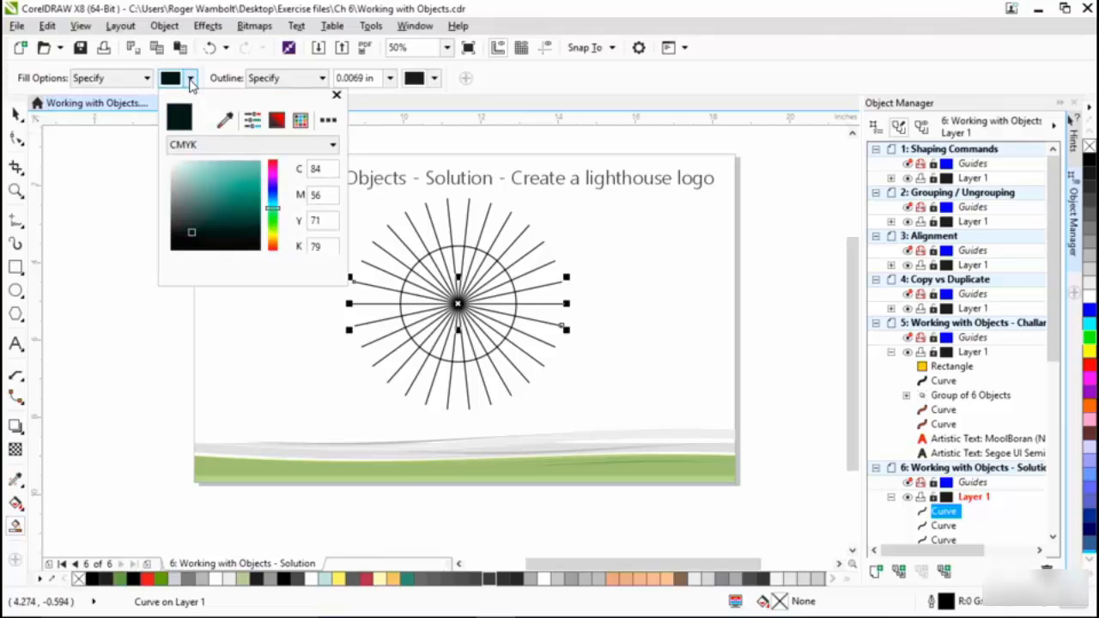
left_click(292, 147)
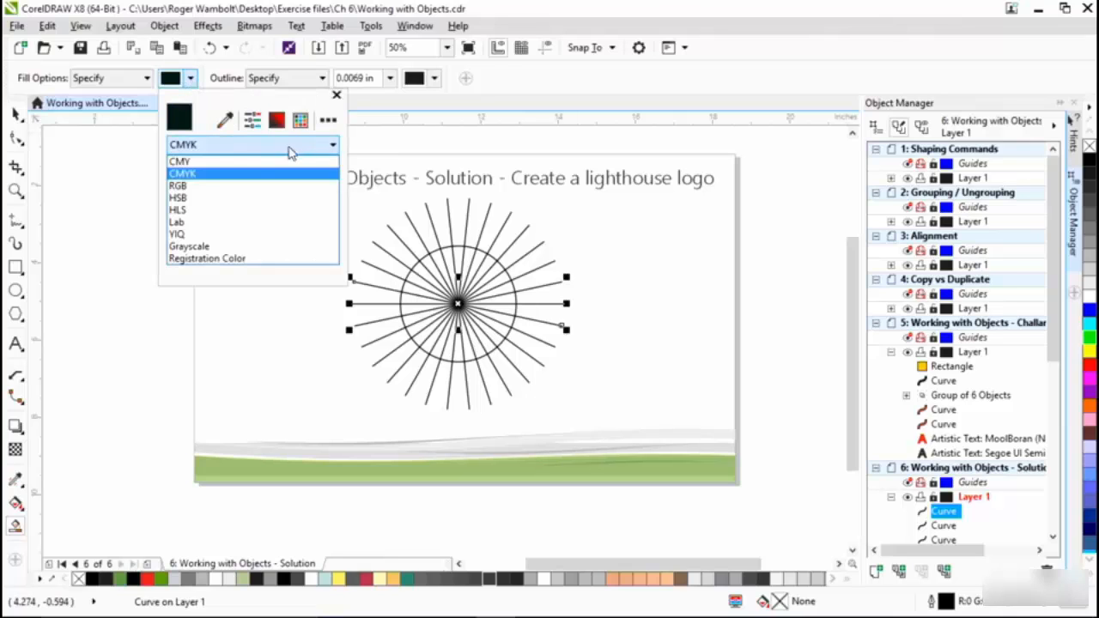
left_click(193, 187)
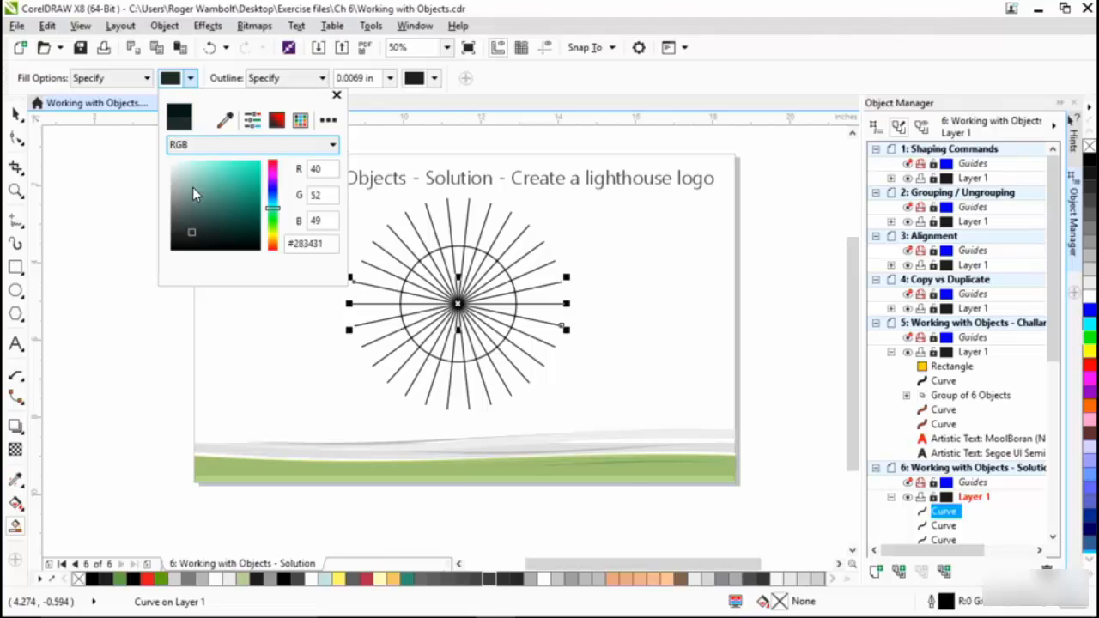
double_click(318, 168)
type("255")
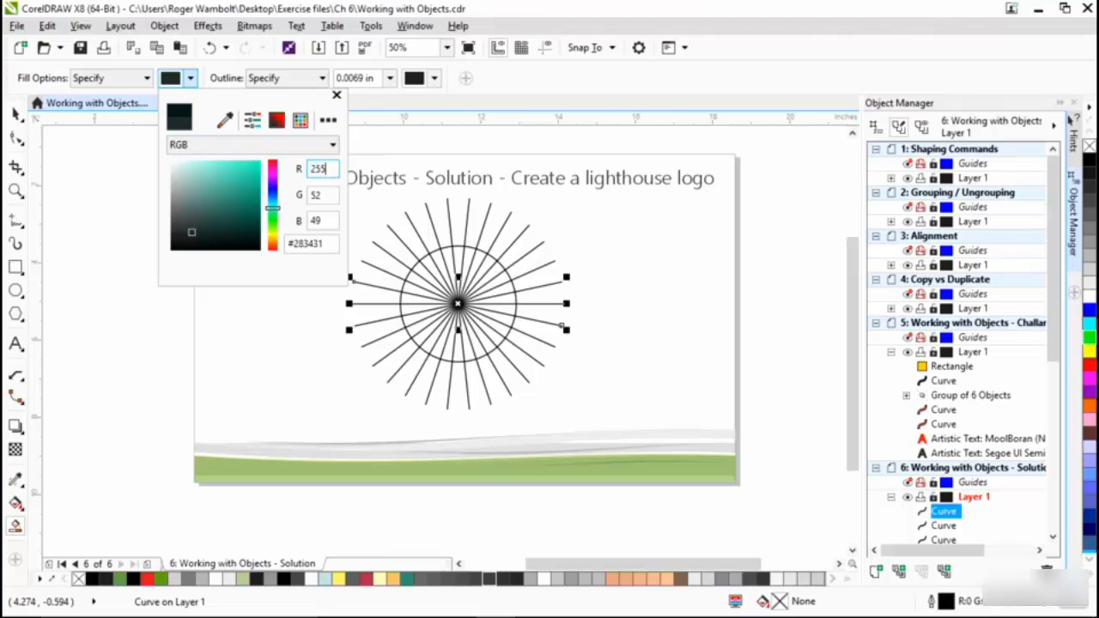
key("Tab")
type("20")
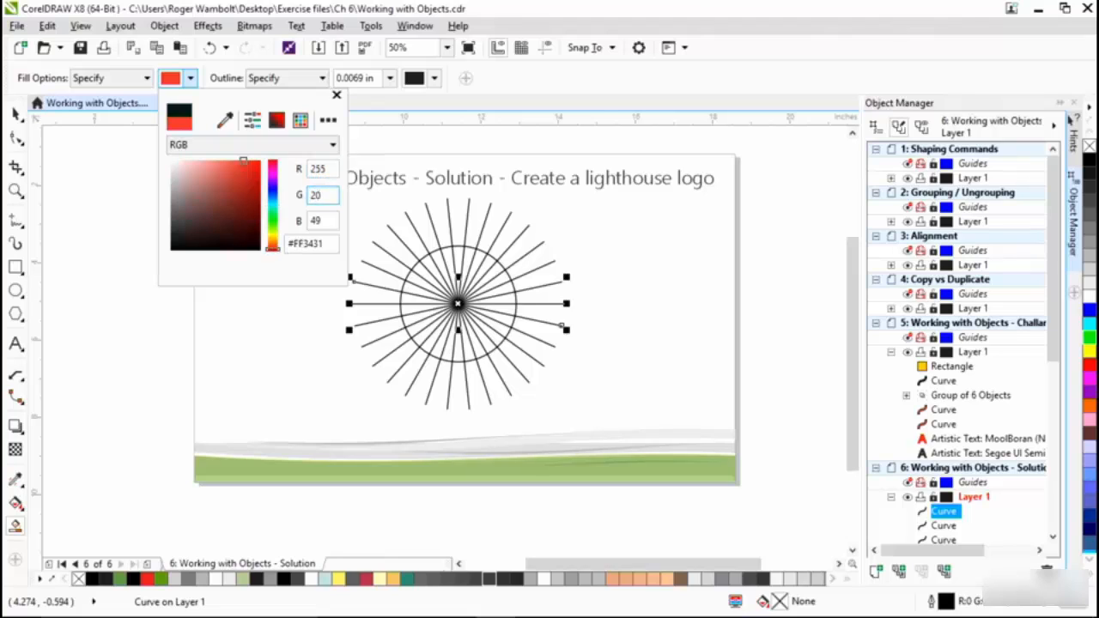
type("4")
key("Tab")
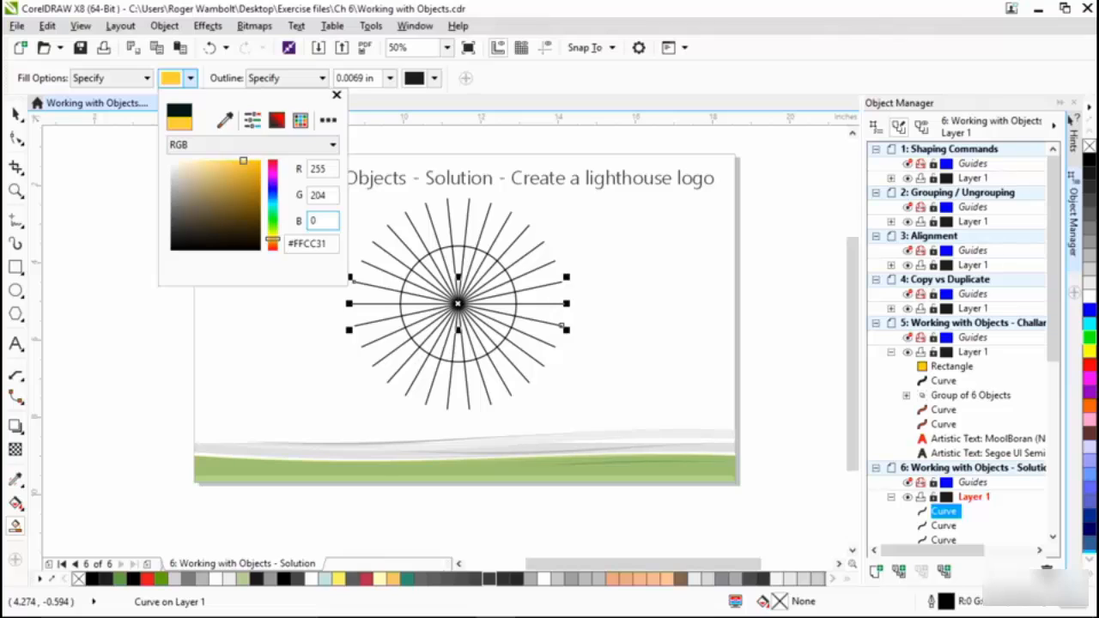
key("Return")
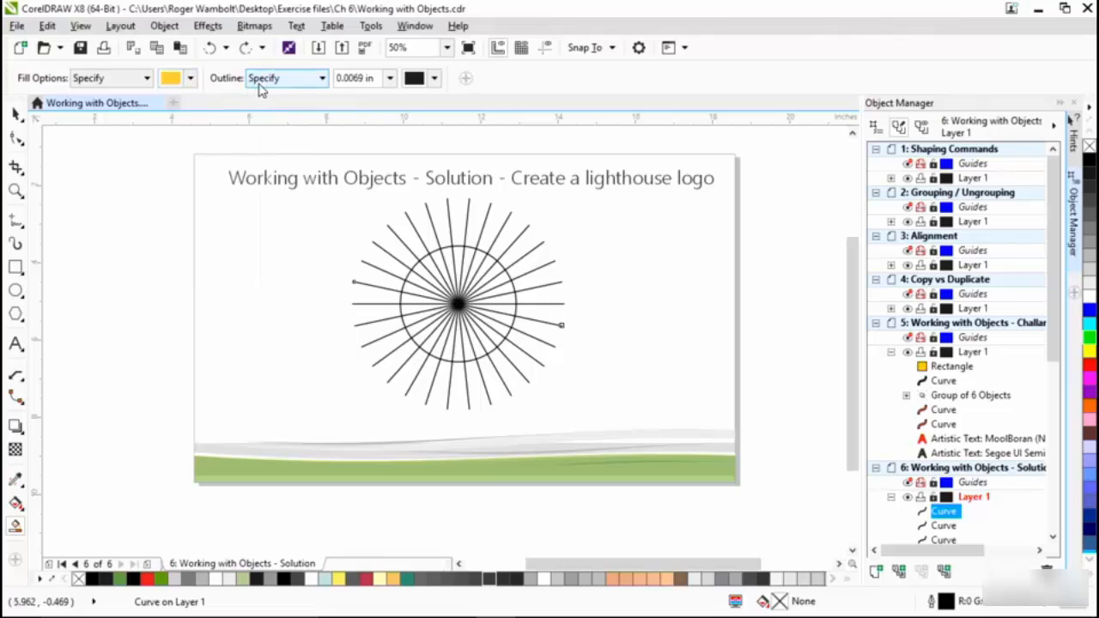
- Smart-fill eight alternating wedges in the circle's upper half with no outline, starting and ending at the horizontal line
left_click(325, 79)
left_click(283, 126)
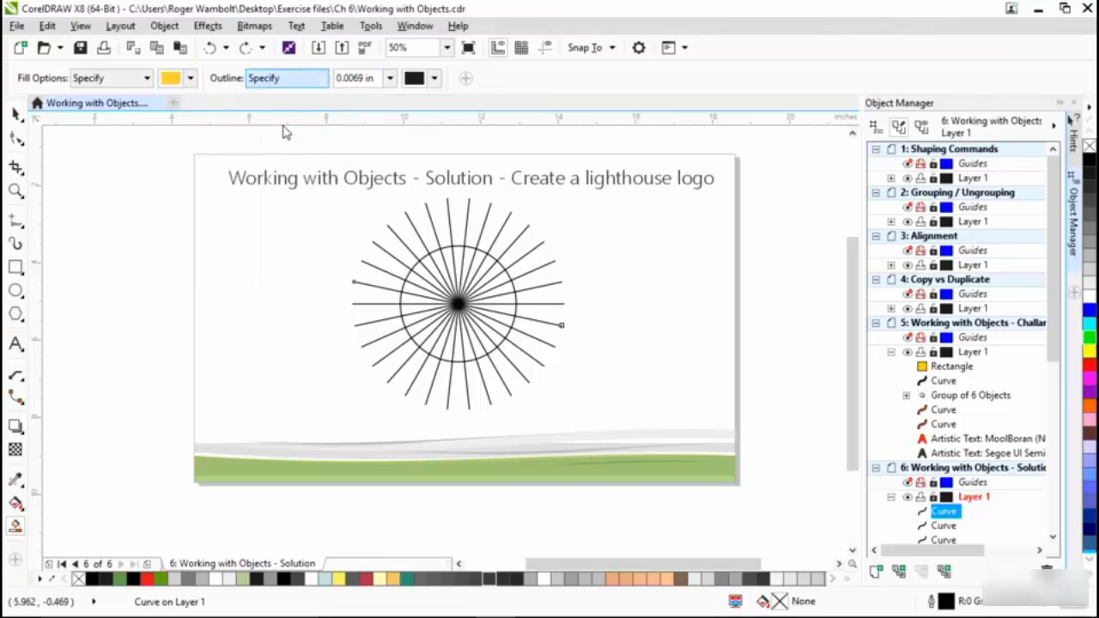
left_click(409, 297)
left_click(413, 277)
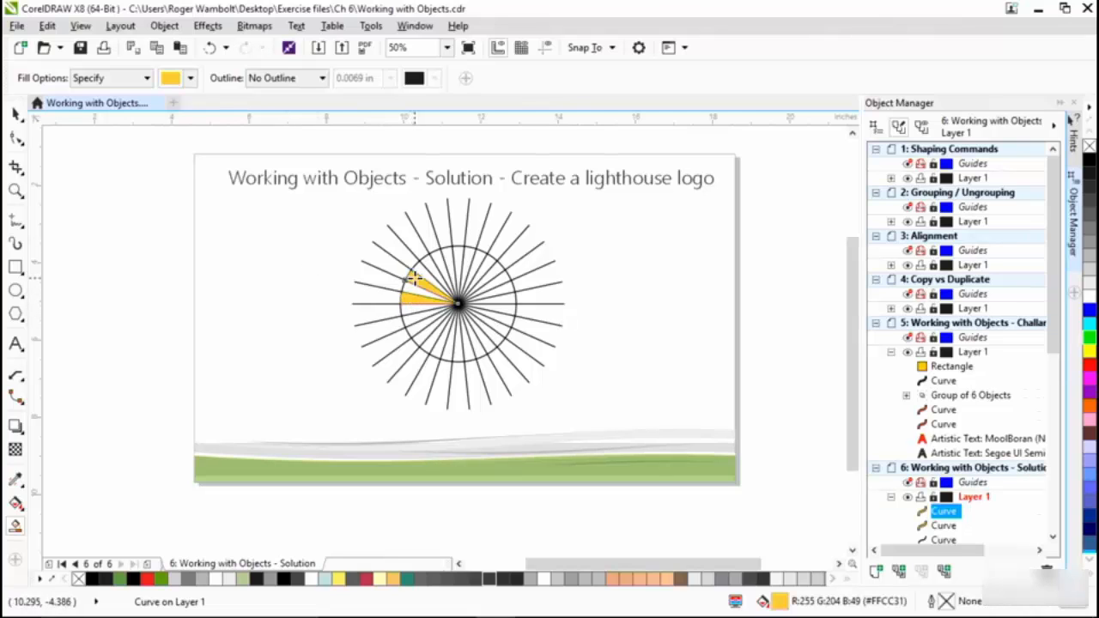
left_click(430, 262)
left_click(447, 257)
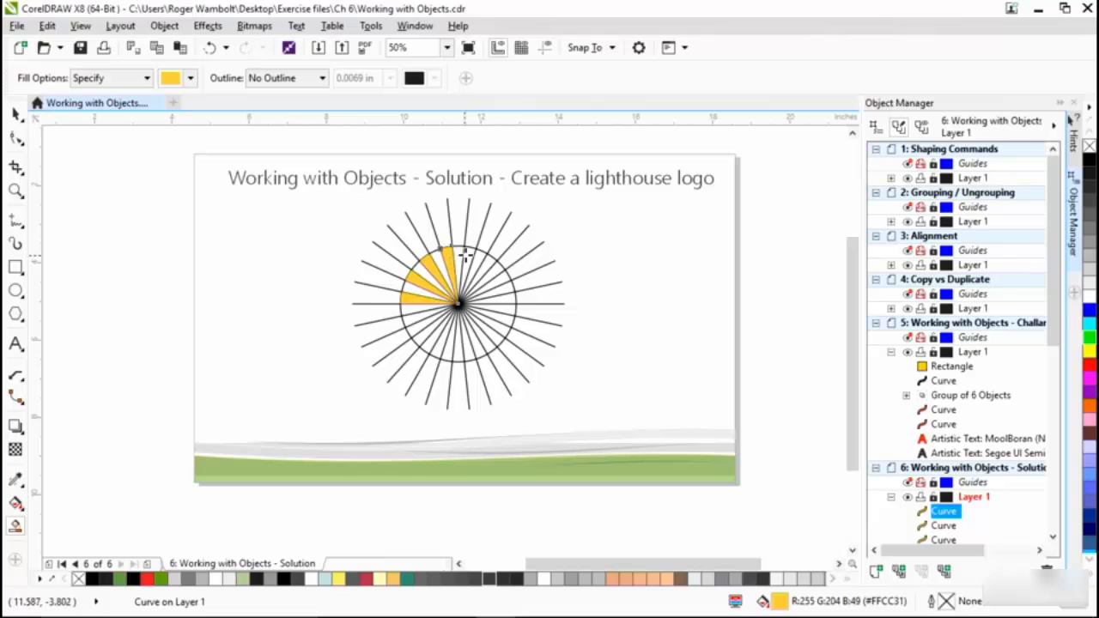
left_click(466, 250)
left_click(486, 263)
left_click(501, 276)
left_click(518, 290)
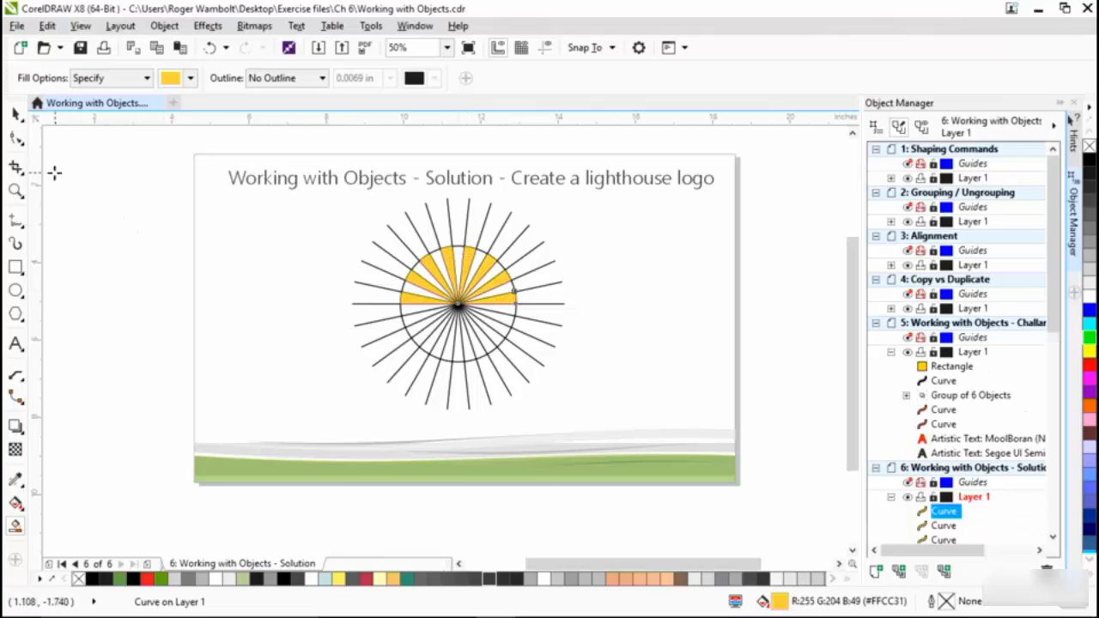
- Delete all the radiating lines and the circle with the Freehand Pick tool's selection, keeping only the eight filled wedges
left_click(17, 118)
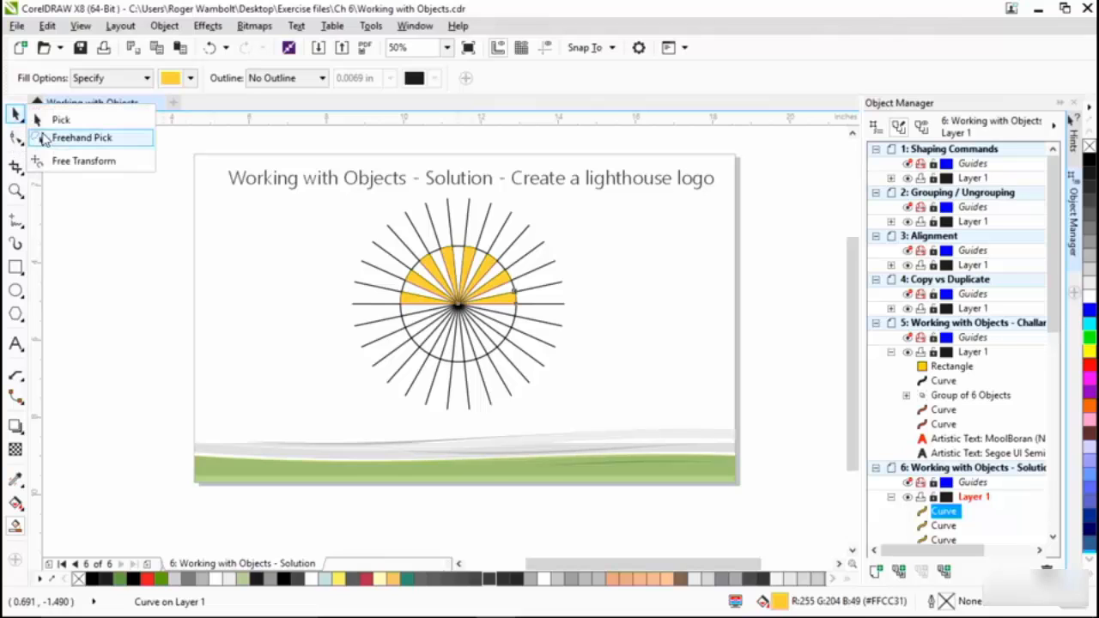
left_click(69, 138)
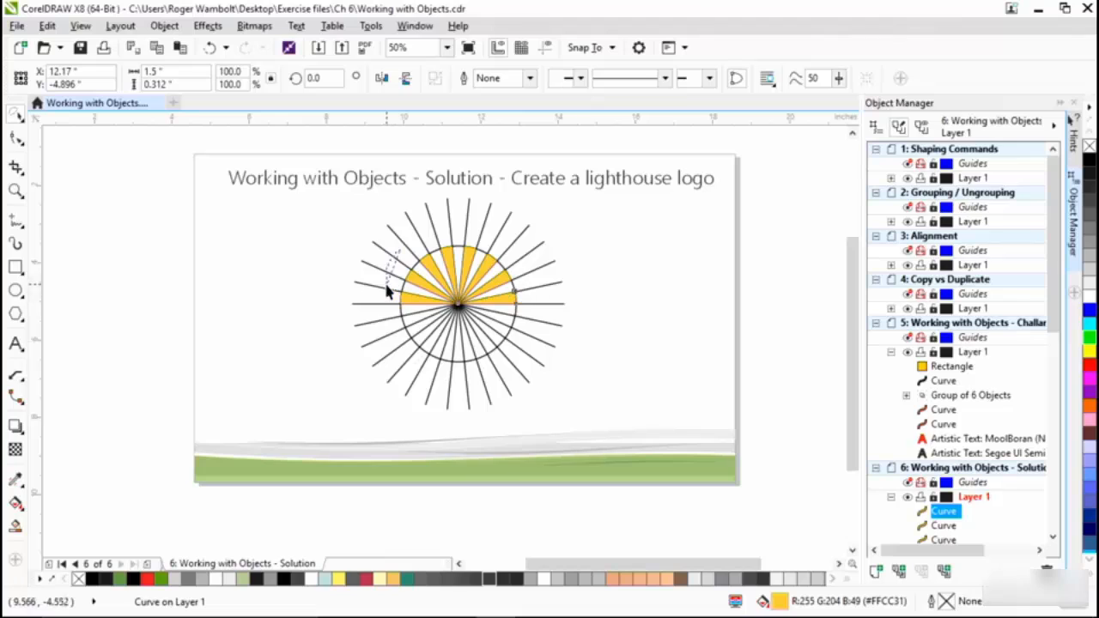
mouse_move(398, 251)
left_mouse_down()
mouse_move(376, 348)
mouse_move(379, 373)
mouse_move(397, 387)
left_mouse_up()
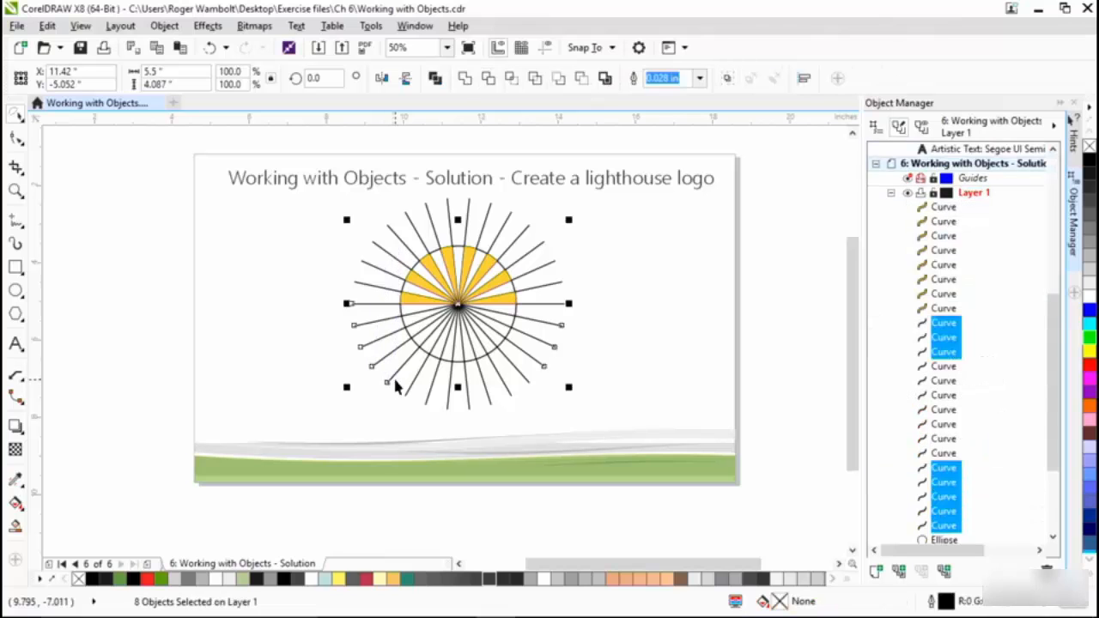
key("Delete")
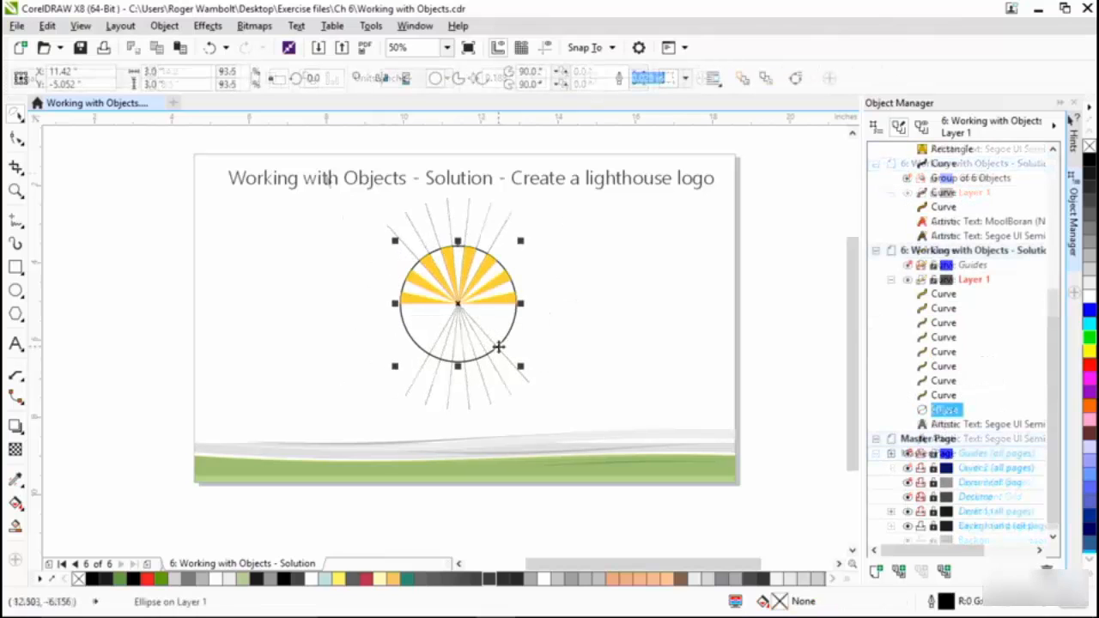
key("Delete")
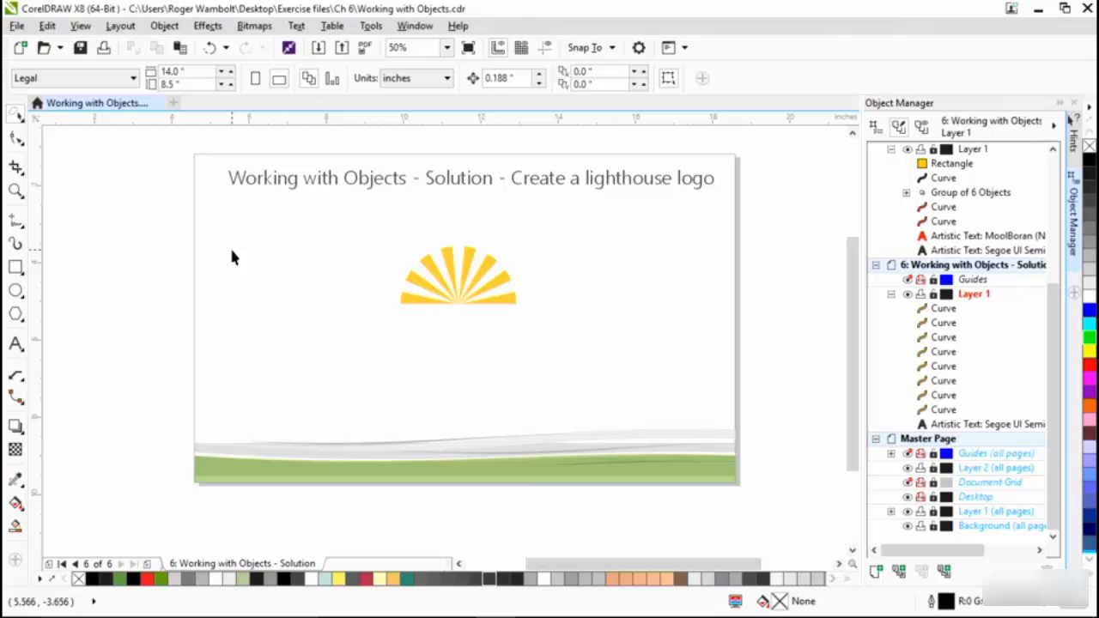
- Select all eight yellow wedges with the Pick tool and move them together about 2 inches down the page
left_click(17, 118)
left_click(52, 118)
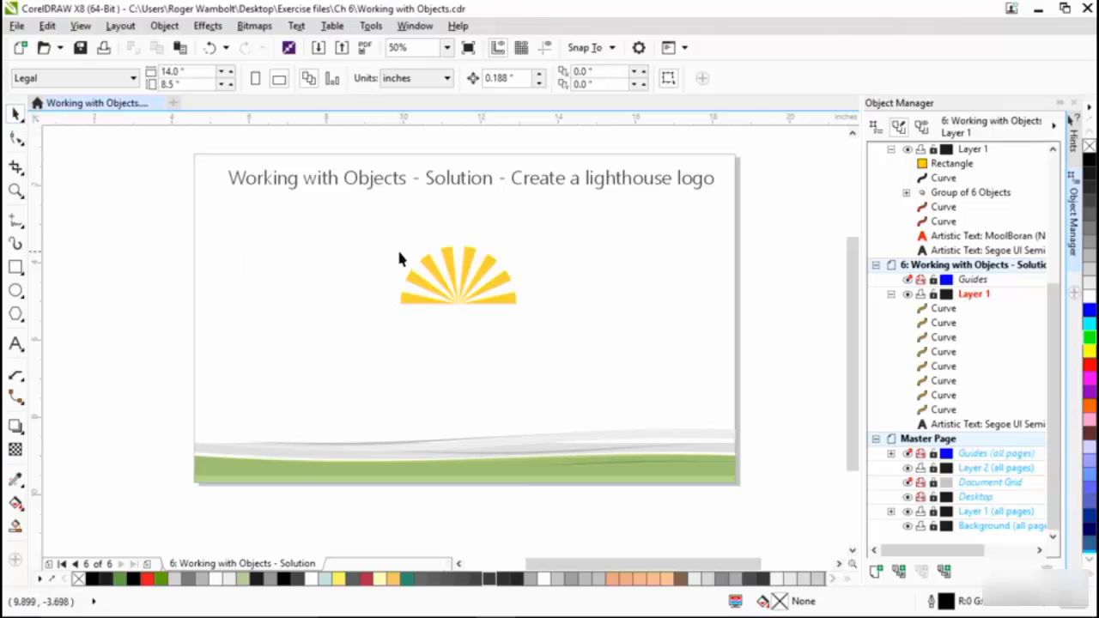
left_click_drag(334, 221, 578, 348)
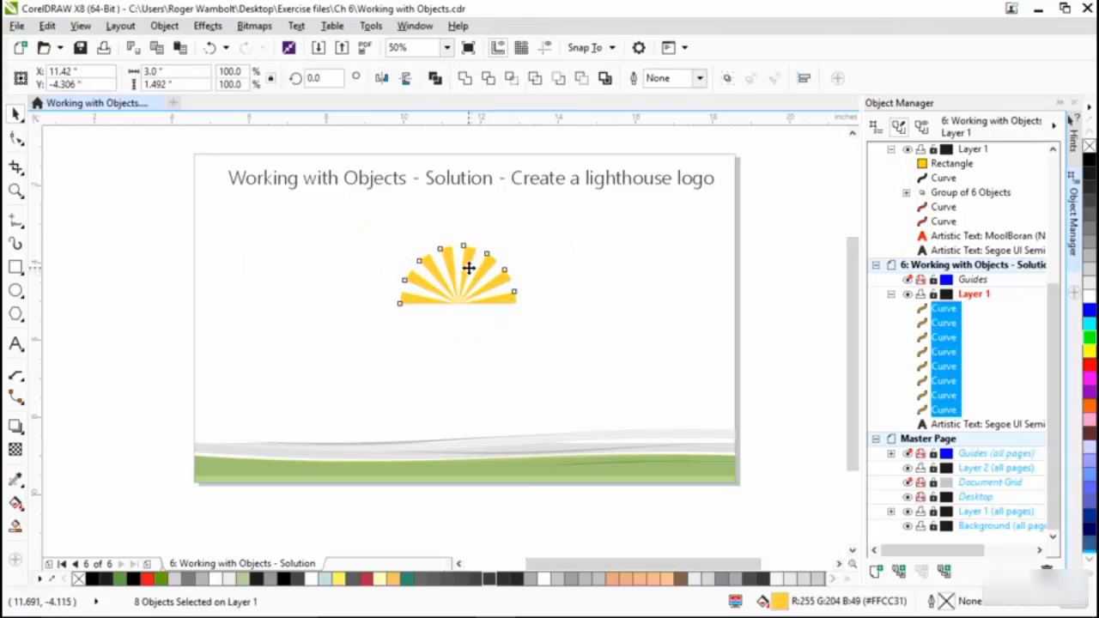
left_click_drag(469, 273, 466, 350)
key("F4")
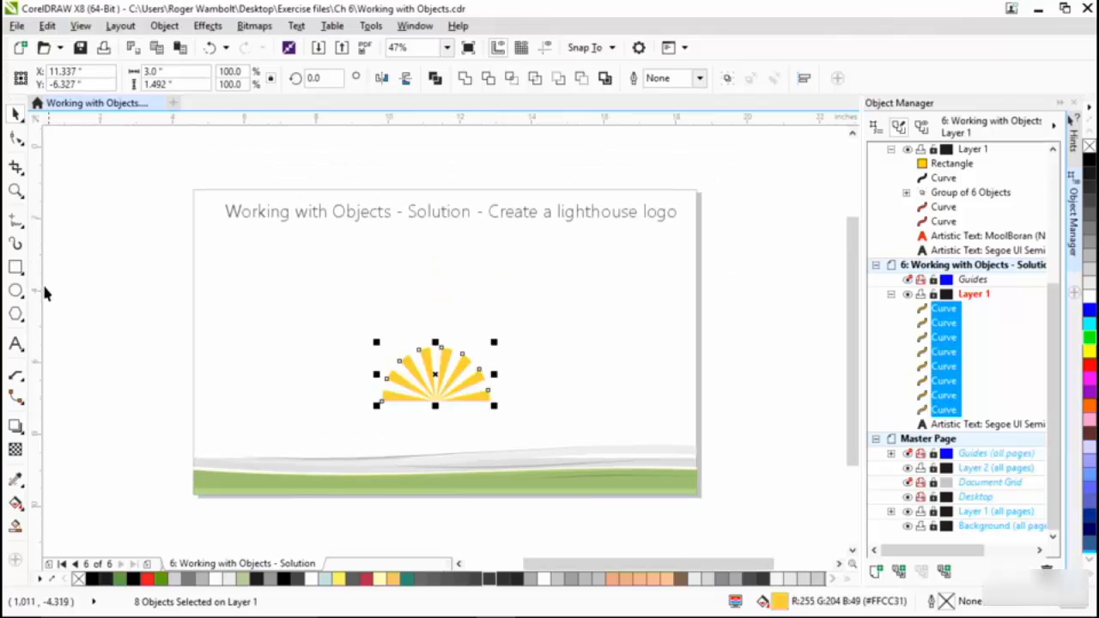
left_click(15, 193)
left_click_drag(302, 275, 571, 468)
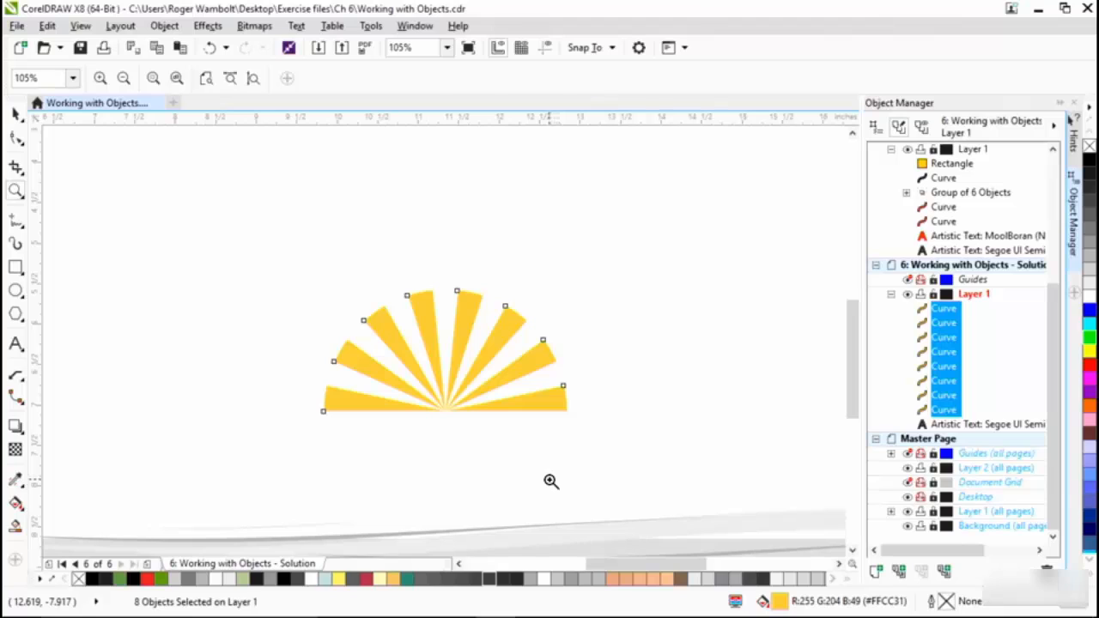
- Draw a rectangle about 0.74 by 1.31 inches in the empty area above and to the left of the rays
key("space")
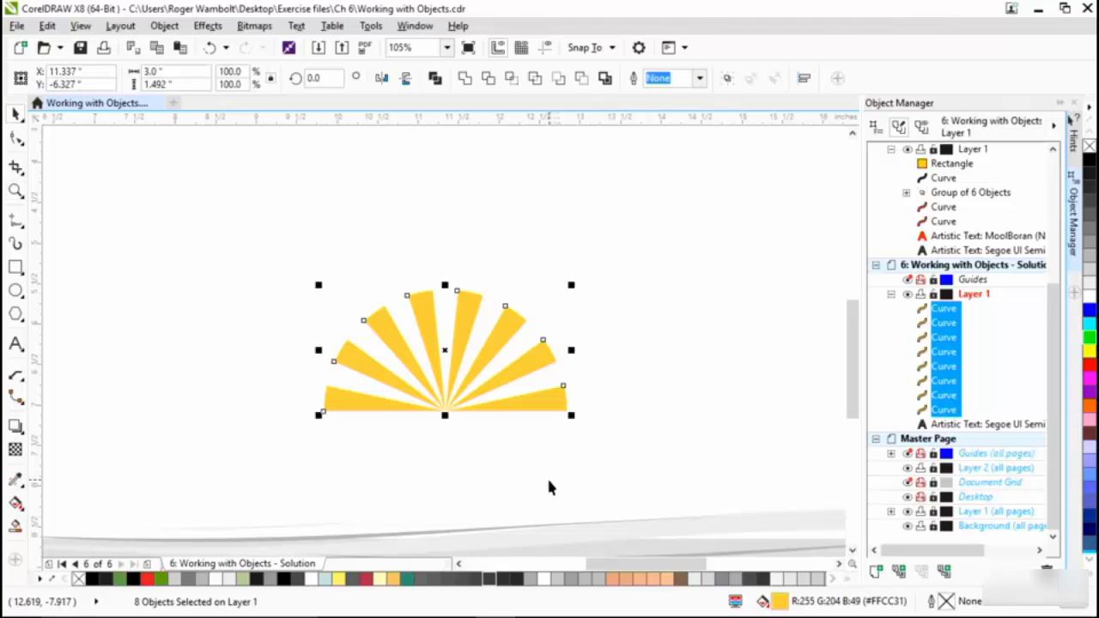
left_click(16, 267)
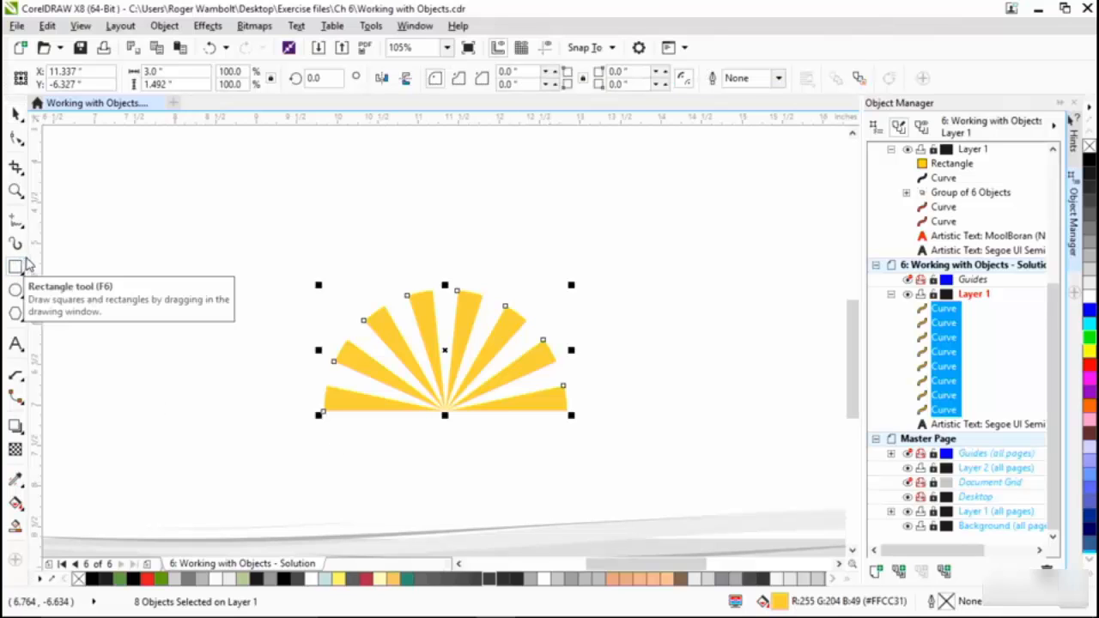
mouse_move(99, 190)
left_mouse_down()
mouse_move(118, 282)
mouse_move(165, 302)
left_mouse_up()
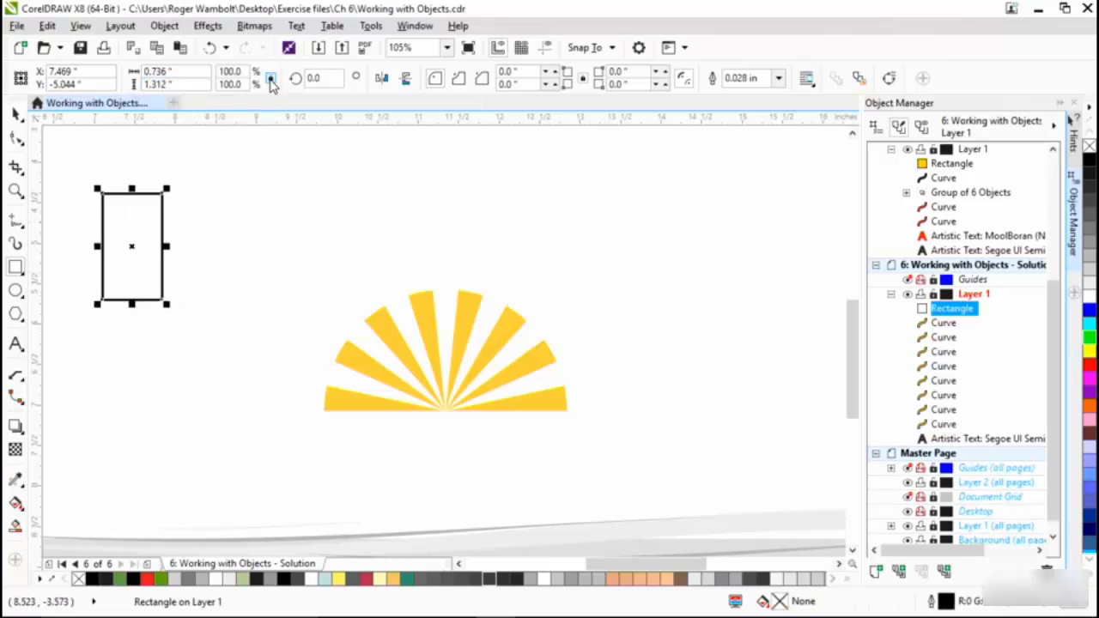
- Set the rectangle's size to 0.5 by 1.3 inches and its outline width to Hairline
left_click(174, 72)
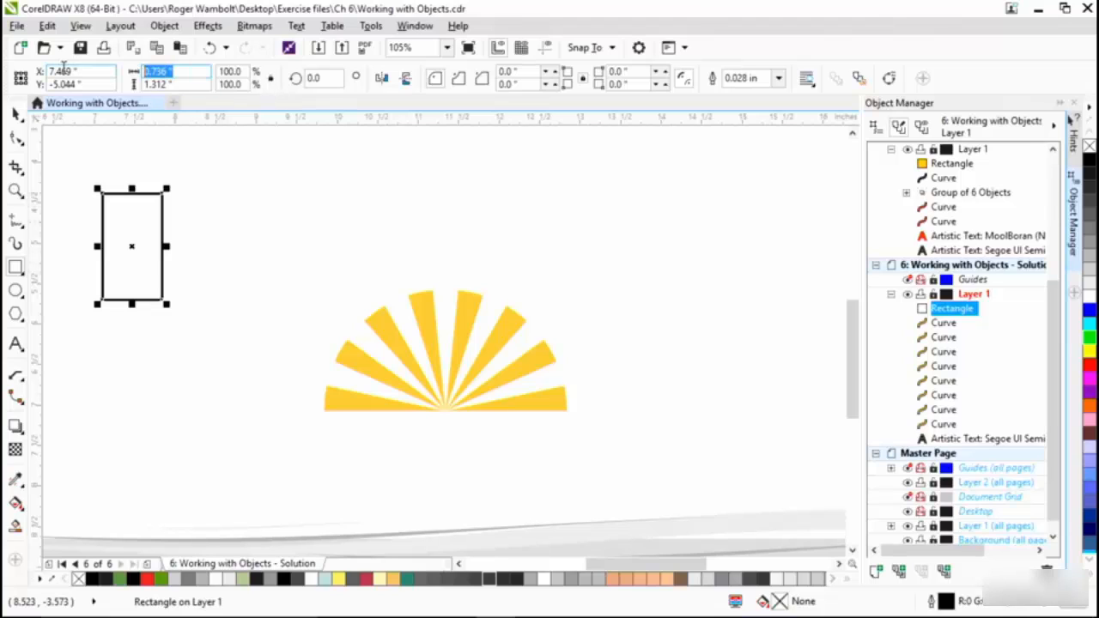
type(".5")
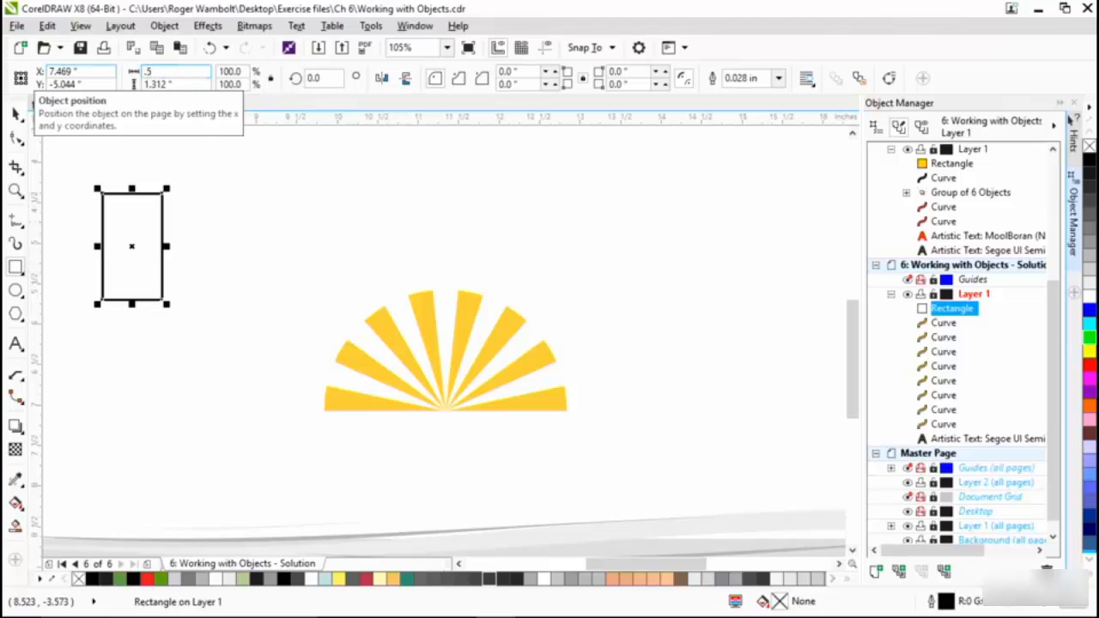
key("Tab")
type("1.")
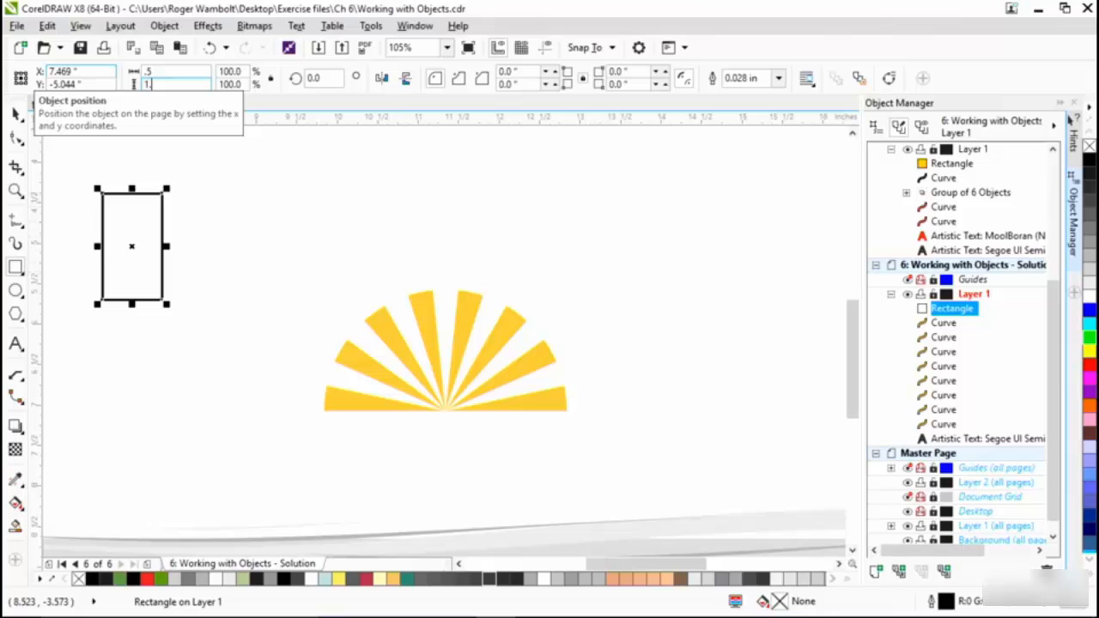
type("3")
key("Return")
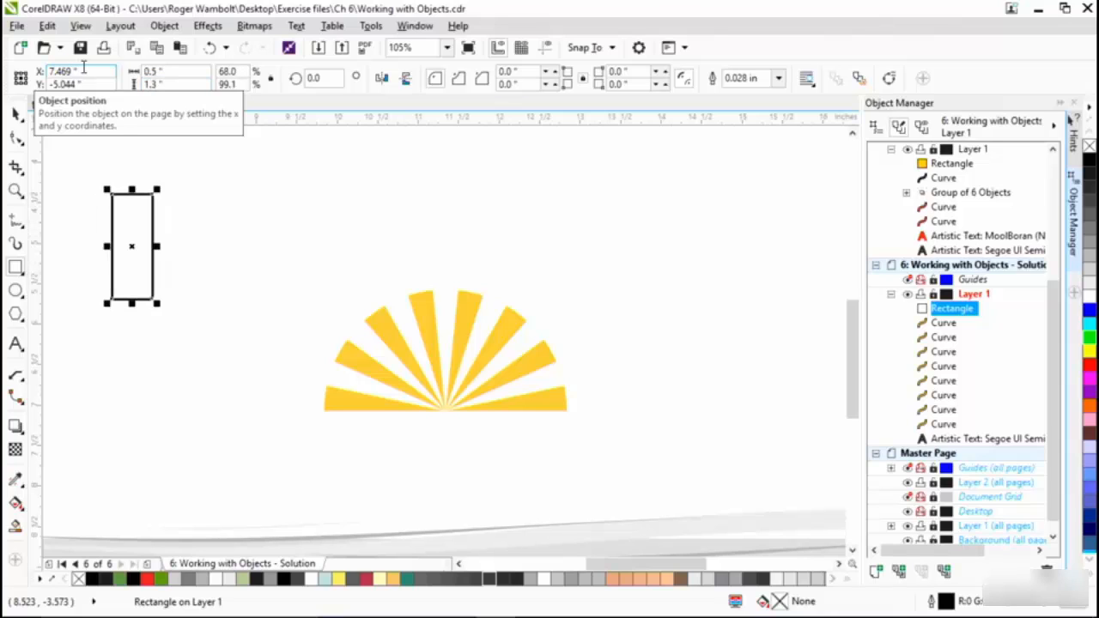
left_click(779, 78)
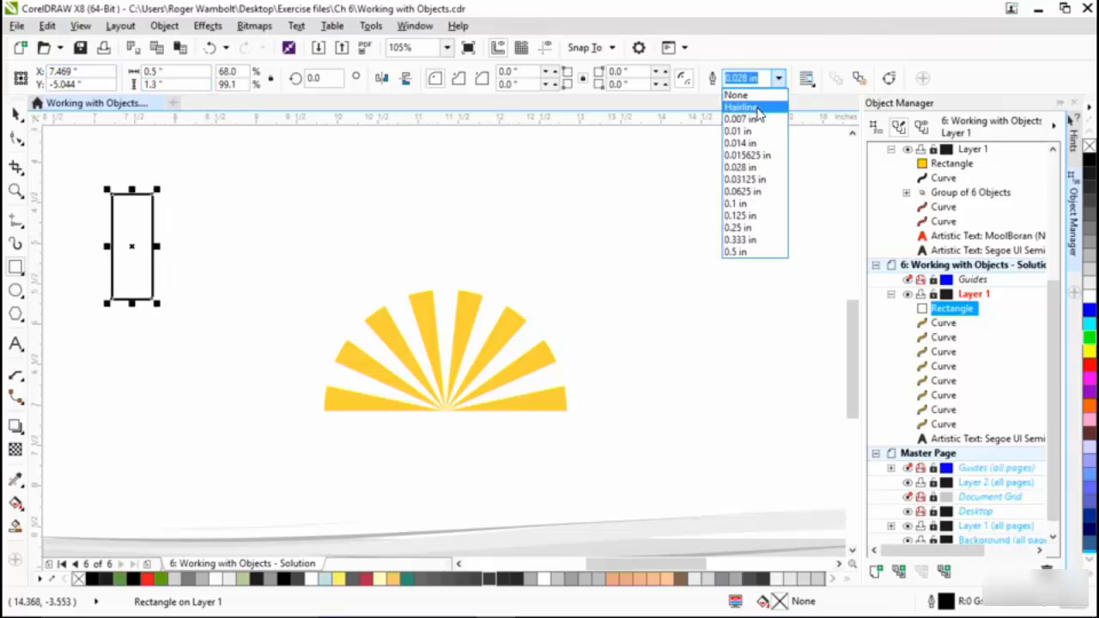
left_click(759, 108)
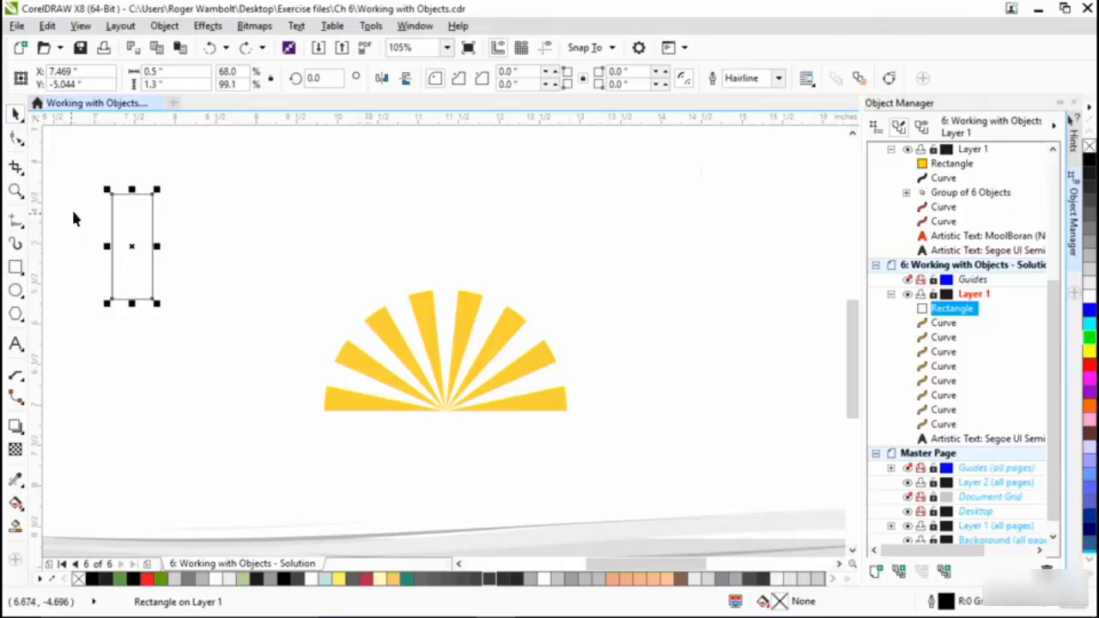
- Group the eight wedges and align the rectangle to the group's horizontal centre and bottom edge
left_click_drag(260, 245, 635, 505)
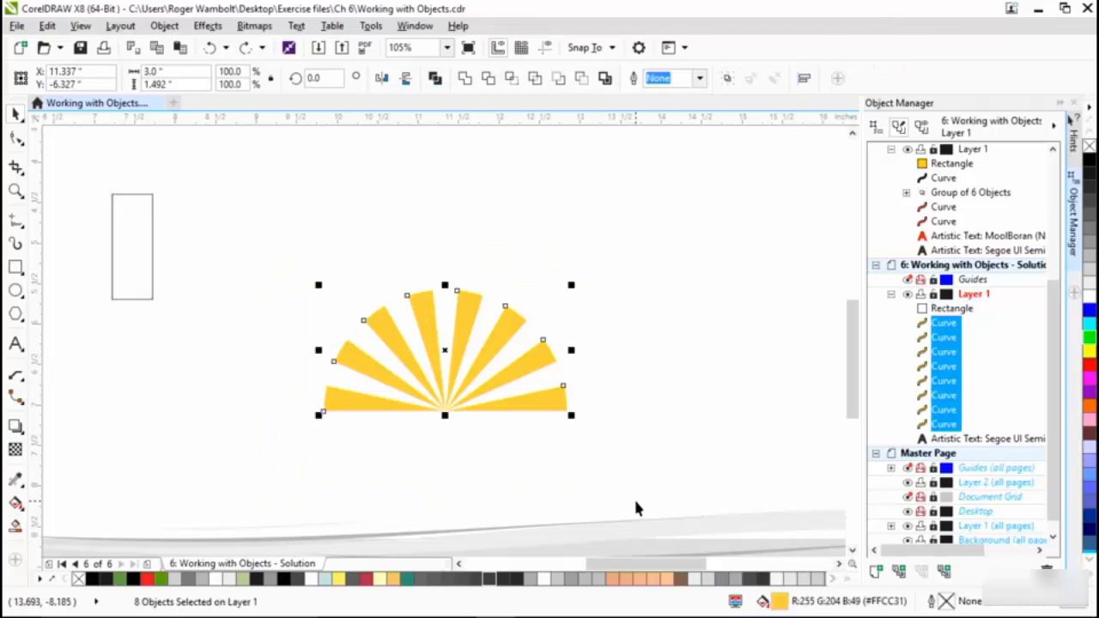
key("ctrl+g")
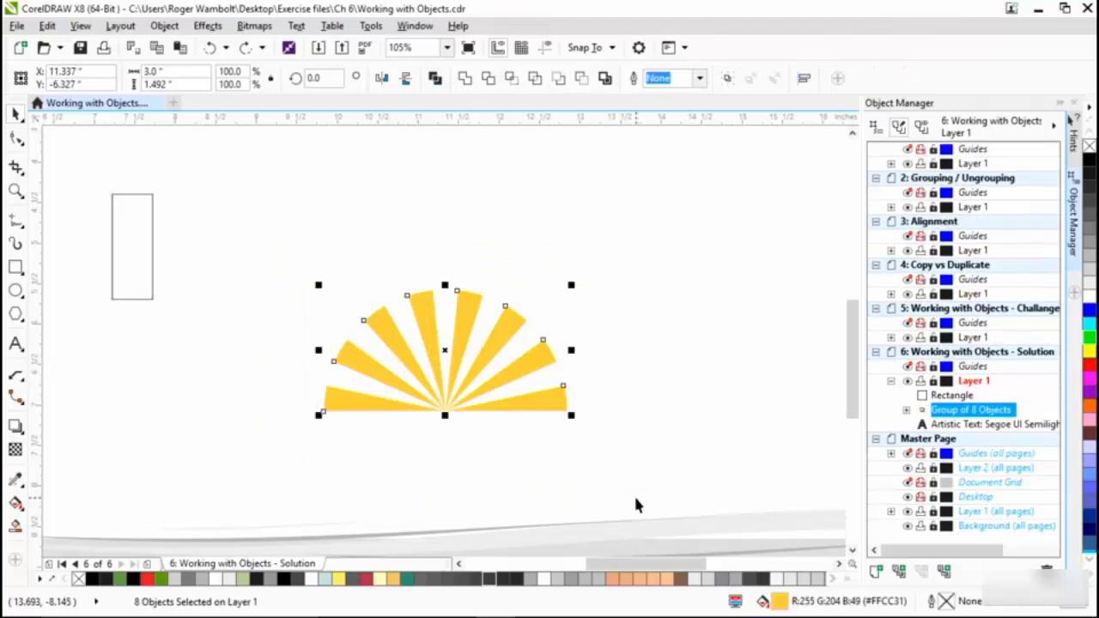
left_click(146, 247)
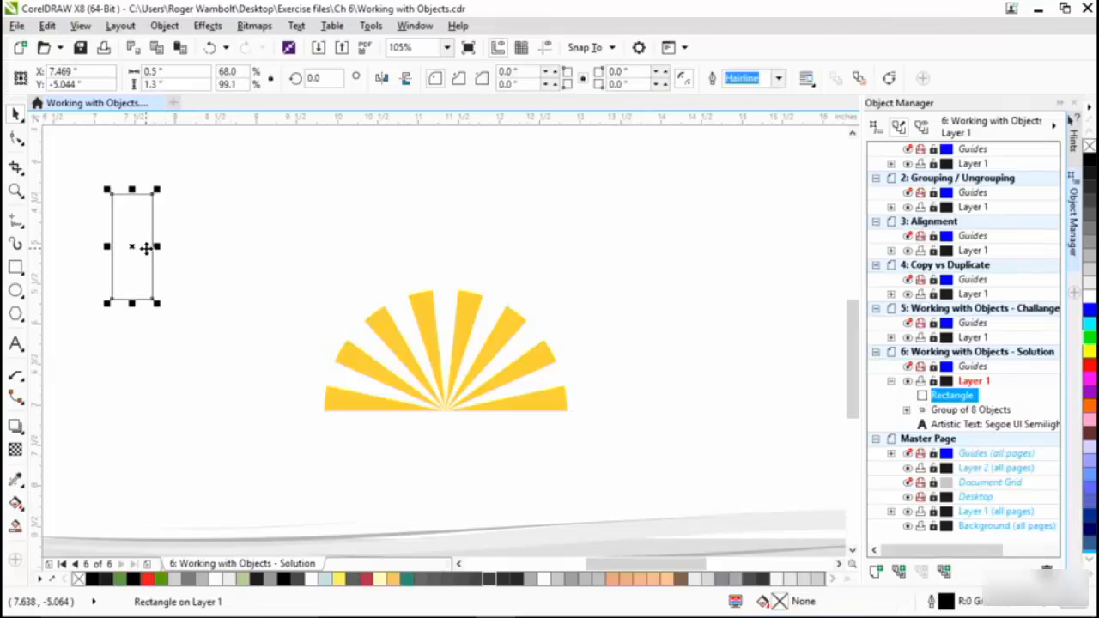
left_click(423, 305, "shift")
key("c")
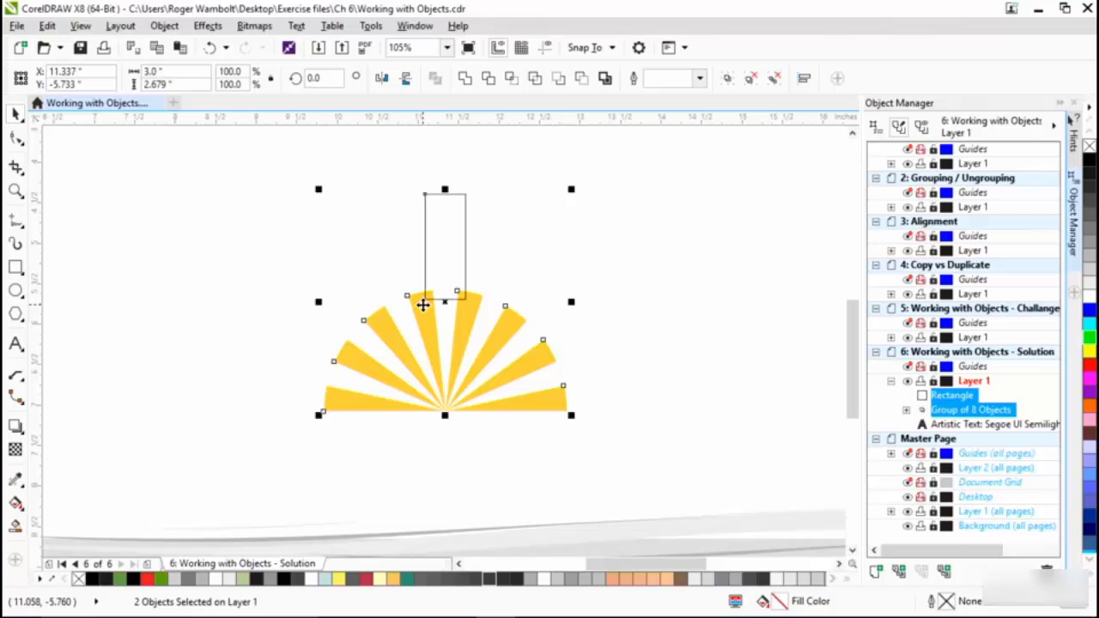
key("b")
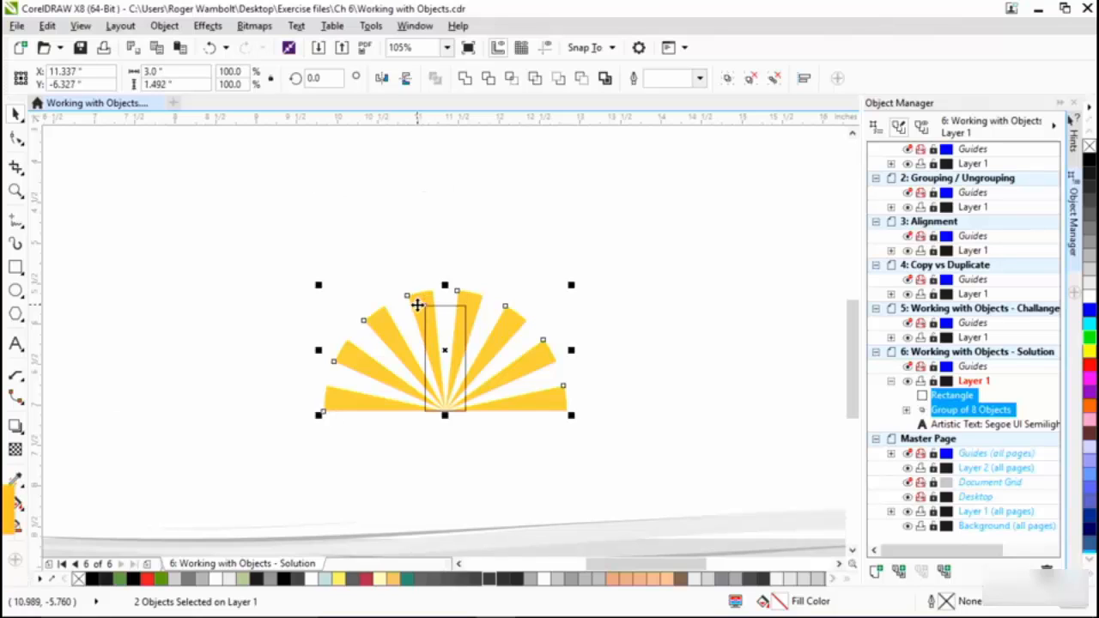
left_click(394, 261)
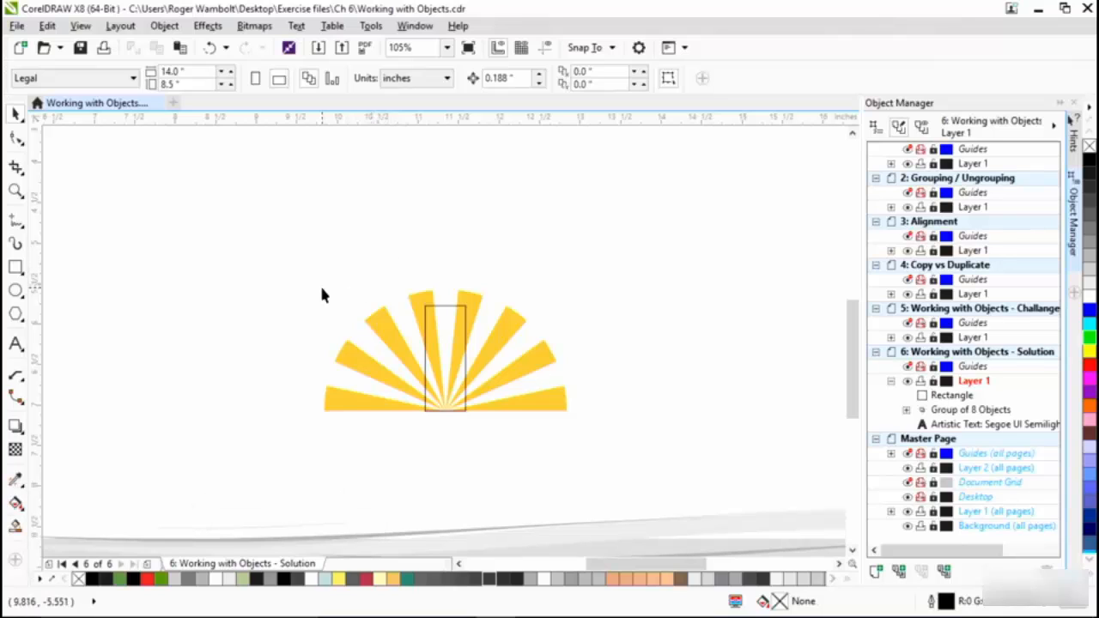
- Duplicate the rectangle as a 0.125-inch-high cap of the same width, centred directly on top of the original
left_click(441, 311)
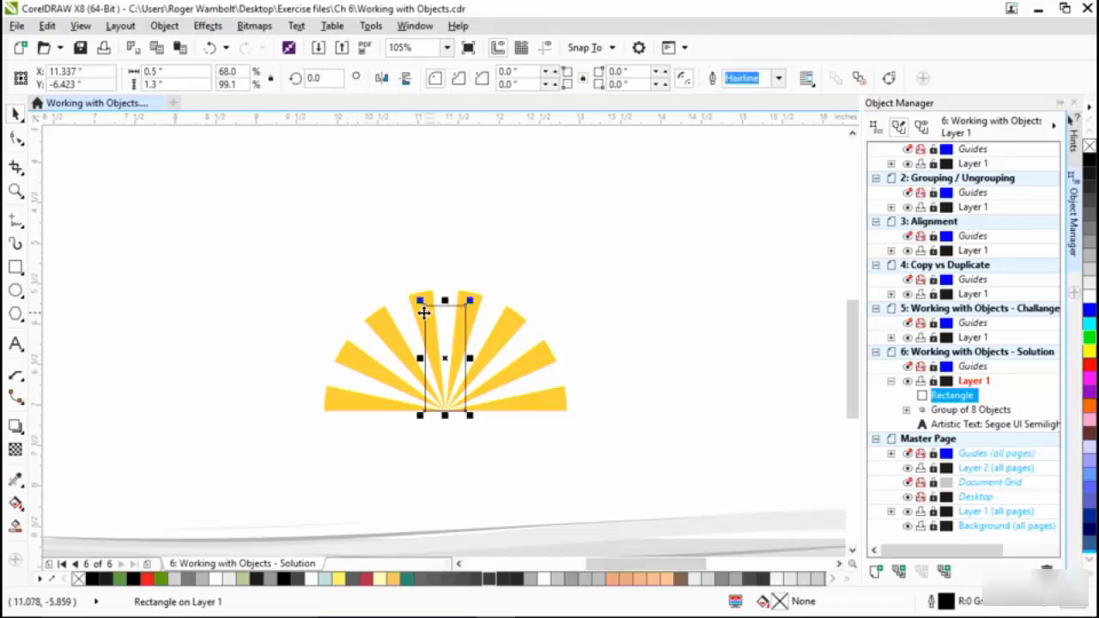
key("plus")
left_click_drag(438, 311, 175, 220)
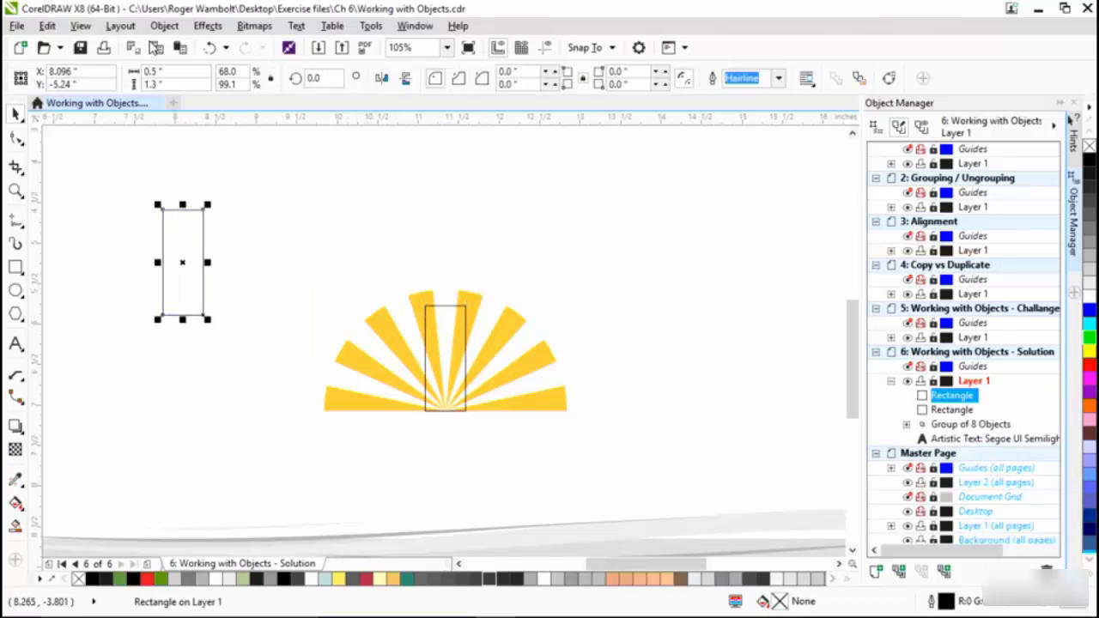
double_click(185, 87)
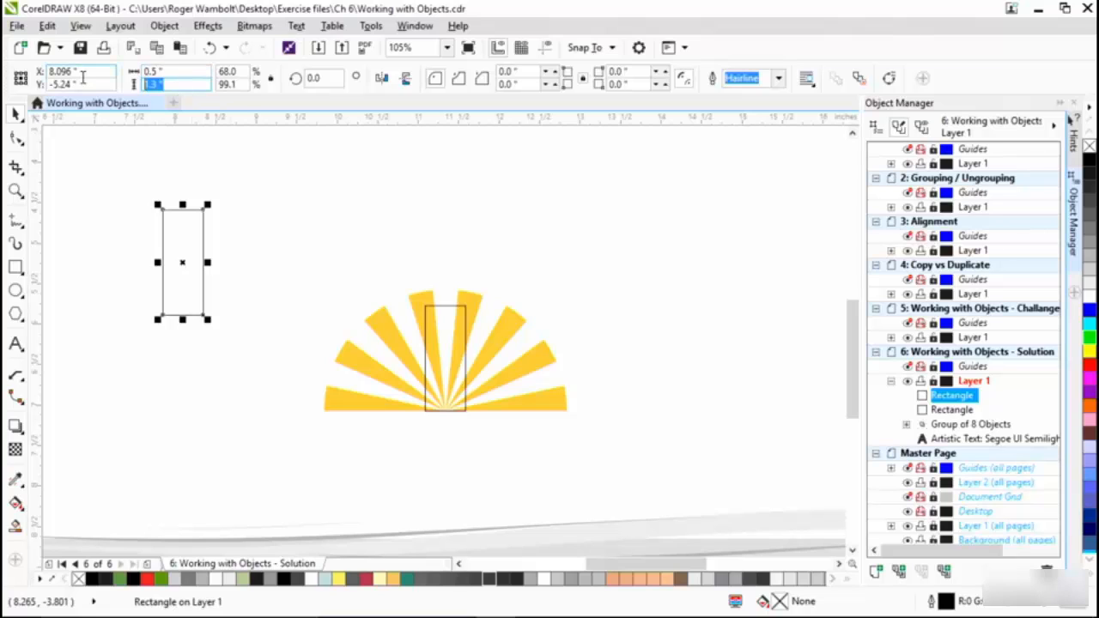
type(".125")
key("Return")
left_click_drag(182, 261, 445, 300)
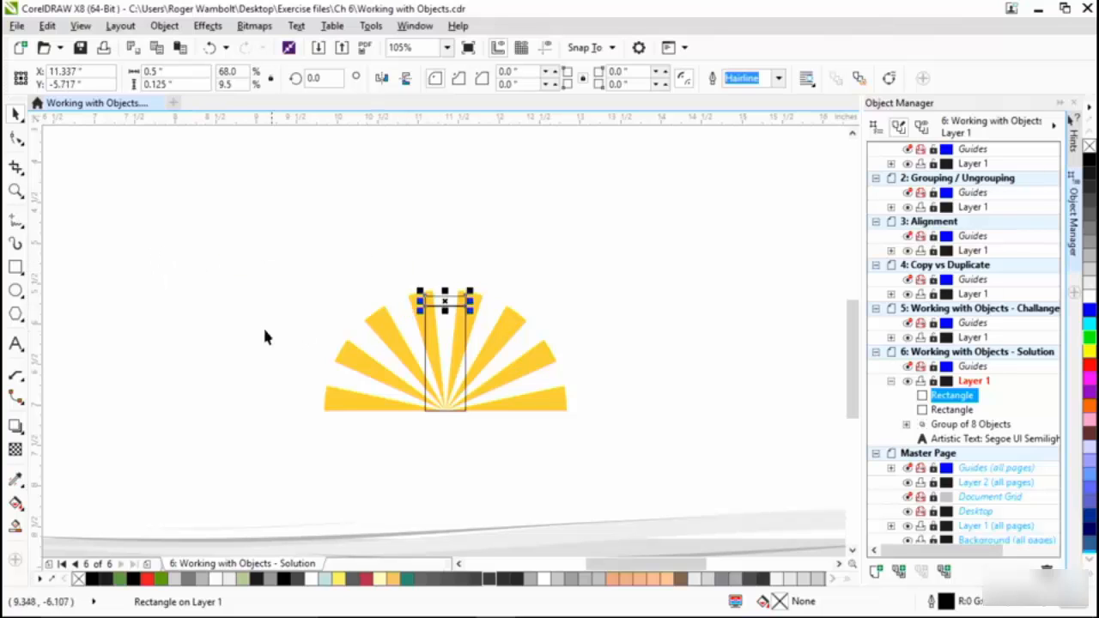
- Draw a square above and to the left of the rays and set its size to 0.25 by 0.25 inches
left_click(15, 267)
left_click_drag(183, 241, 210, 269)
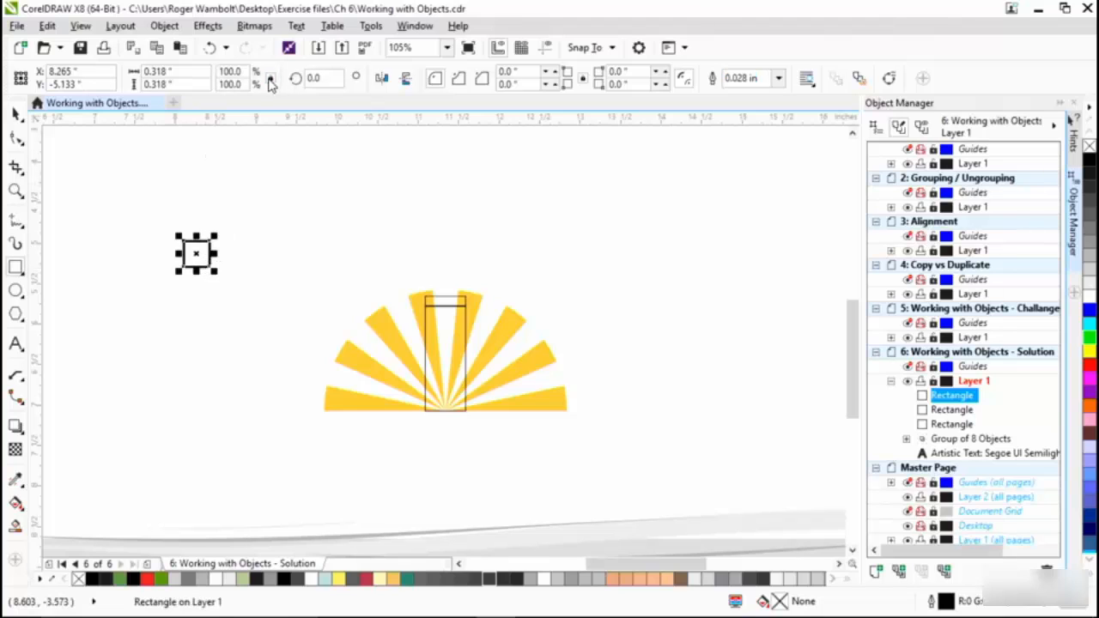
left_click(191, 72)
type(".2")
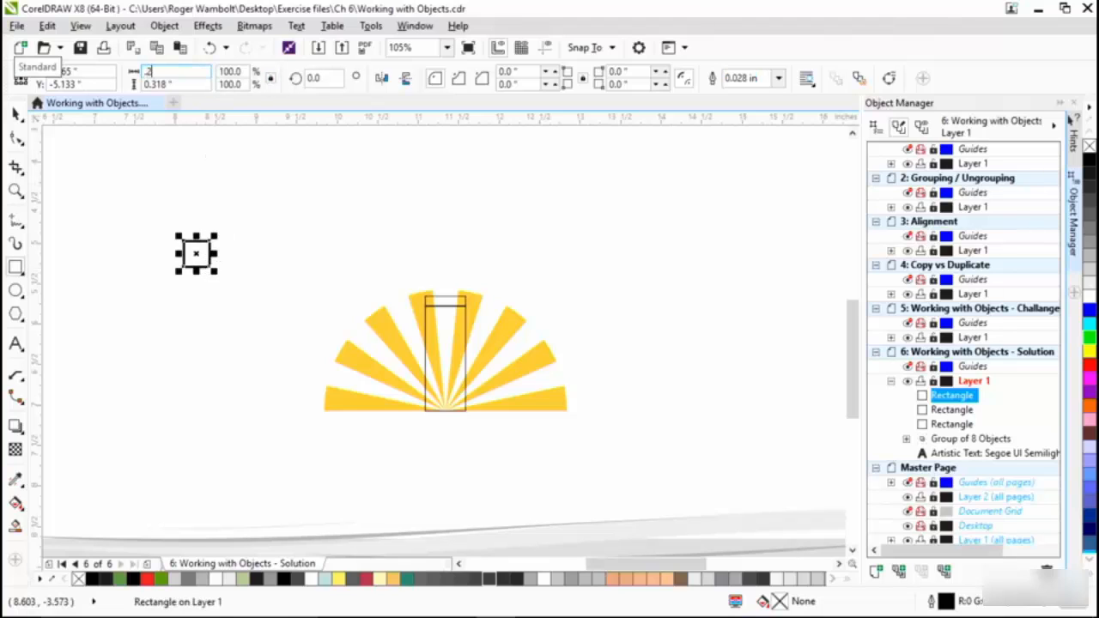
type("5")
key("Return")
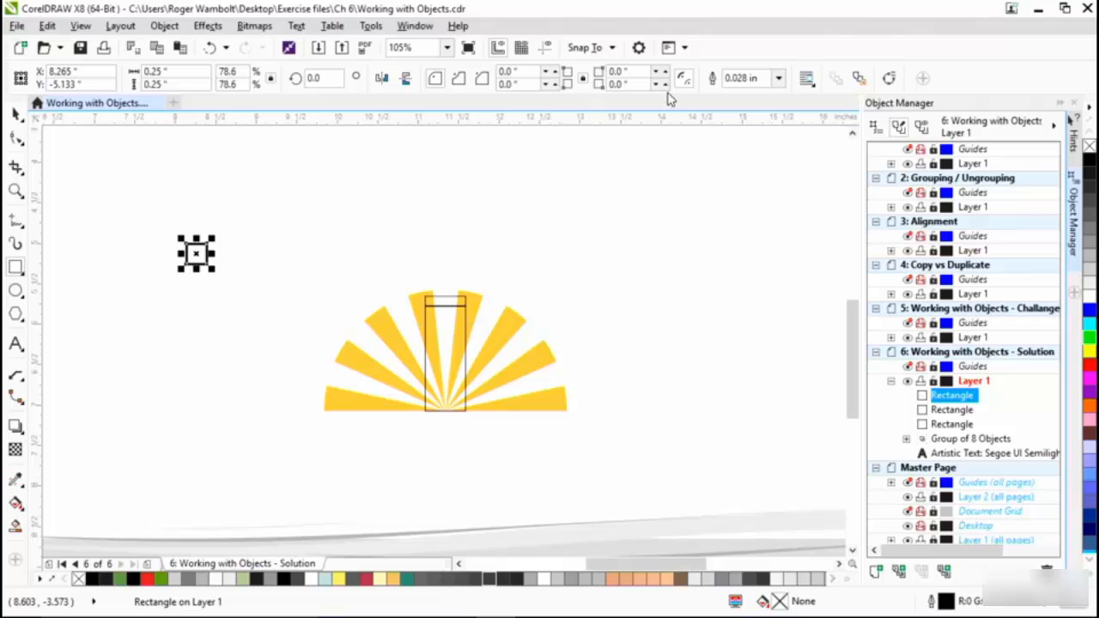
- Give the square a Hairline outline and place it centred on top of the 0.125-inch-high rectangle
left_click(778, 78)
left_click(756, 108)
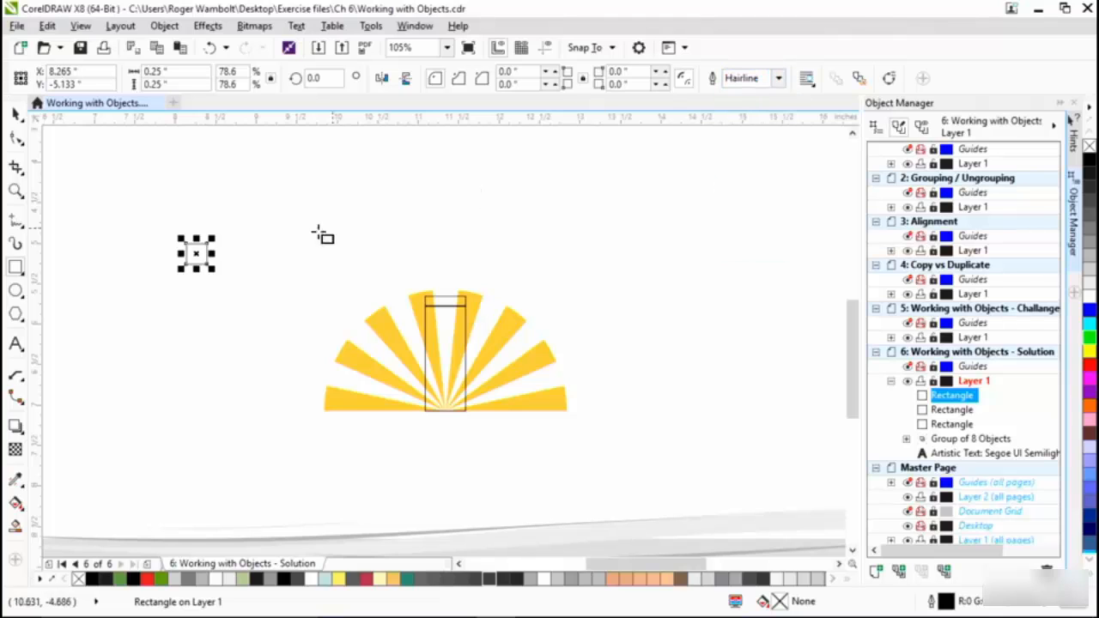
left_click_drag(438, 277, 444, 292)
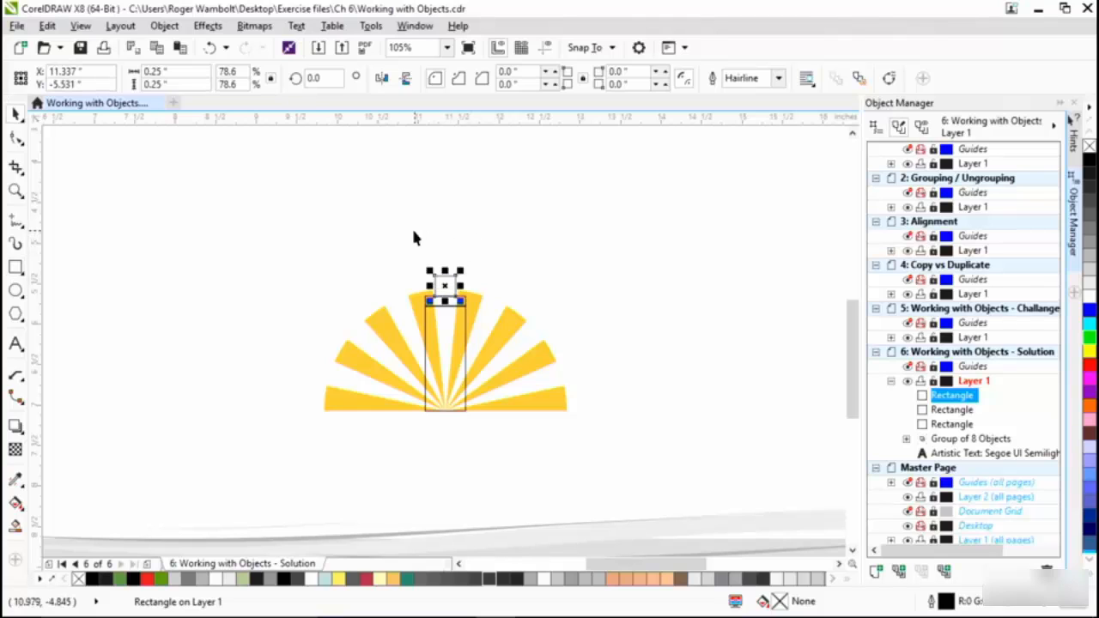
left_click_drag(400, 234, 490, 451)
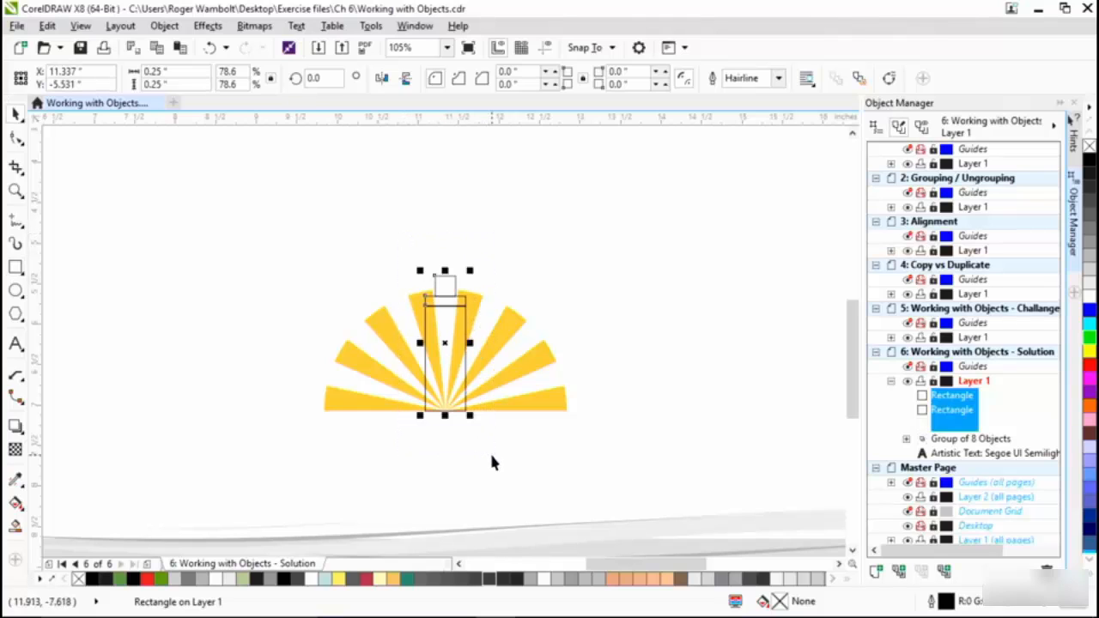
left_click(543, 403, "shift")
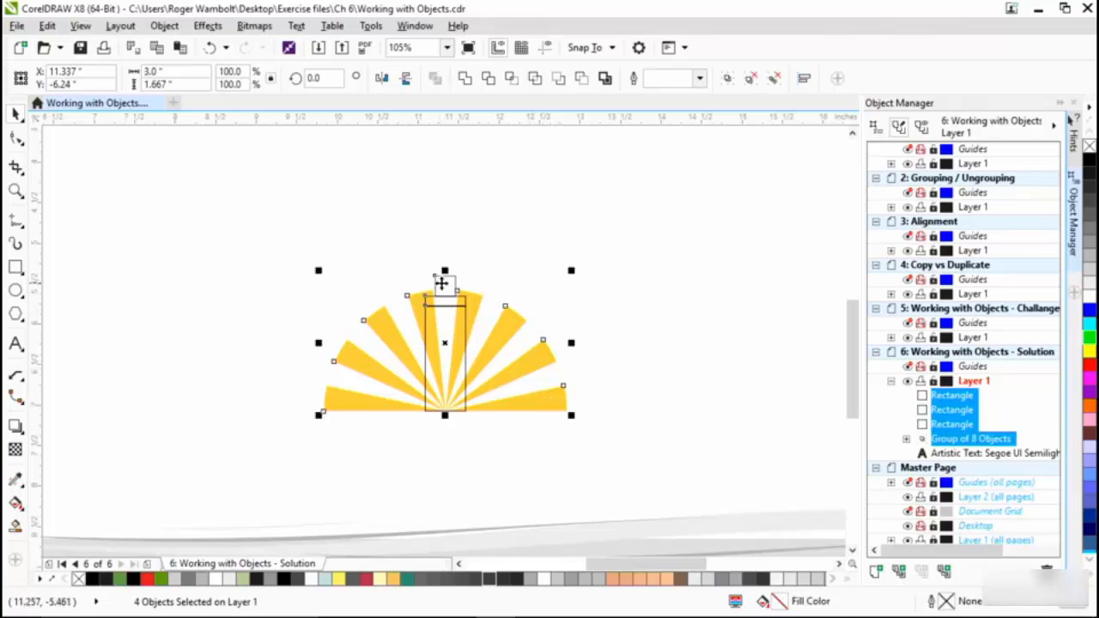
left_click(468, 246)
- Convert the tall 0.5 by 1.3 inch rectangle to curves
scroll(444, 338, "up", 2)
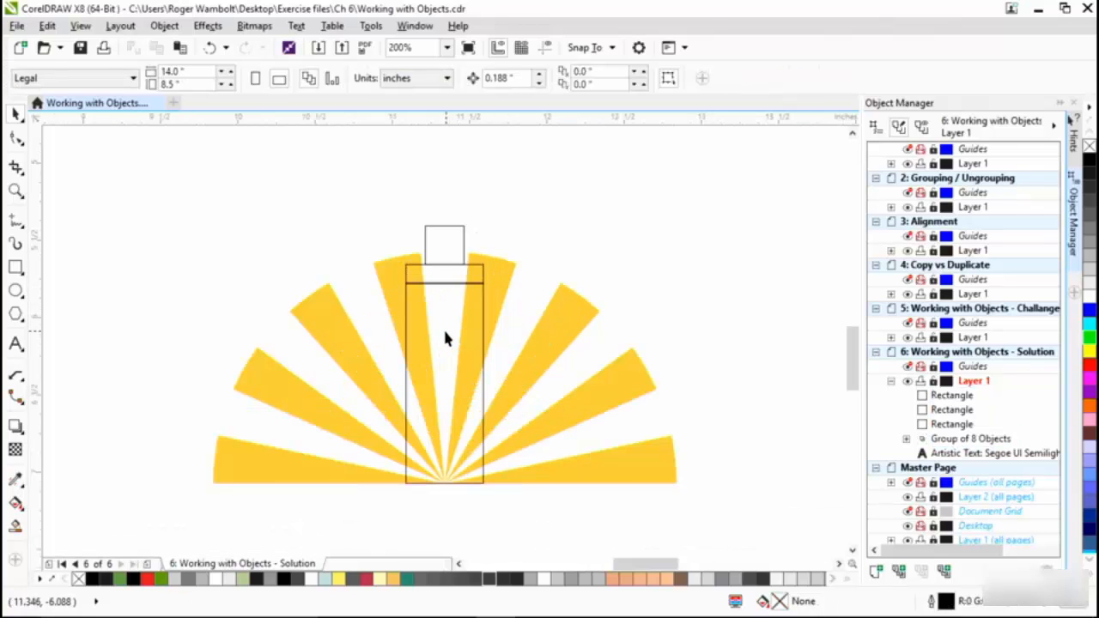
left_click(469, 276)
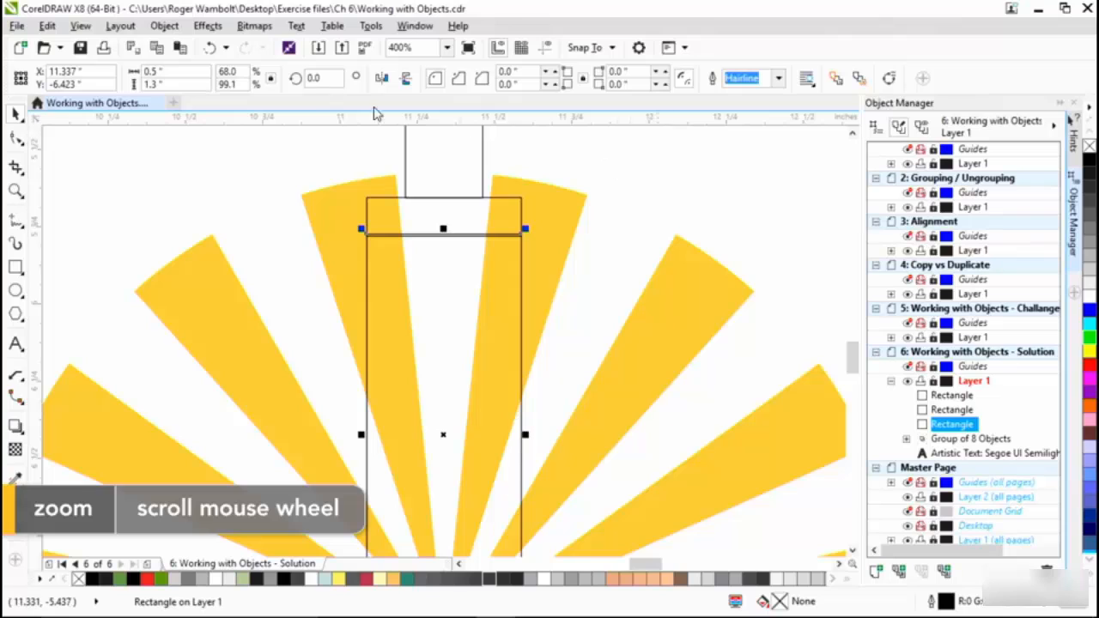
left_click(165, 27)
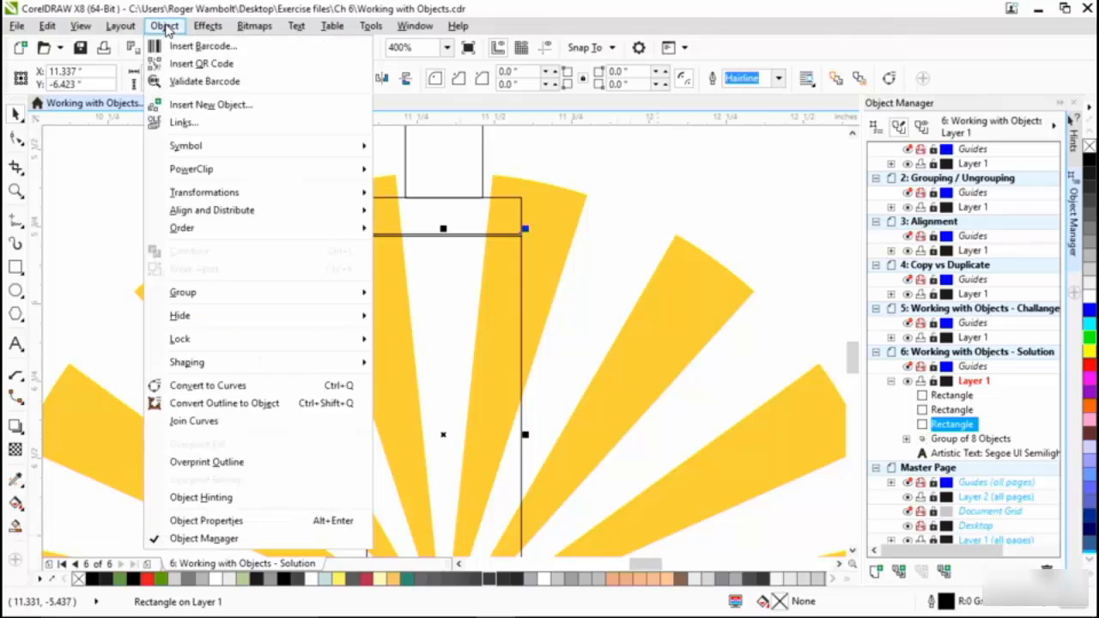
left_click(233, 386)
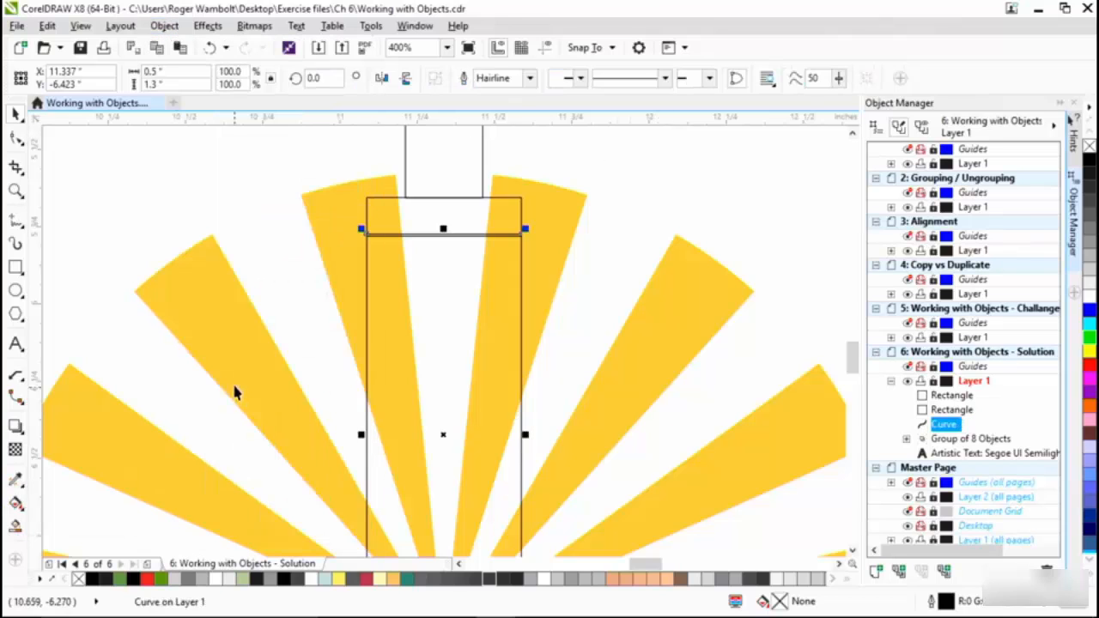
- Taper the converted tower with the Shape tool, moving its two top corner nodes inward to the inner edges of the two central rays
left_click(16, 138)
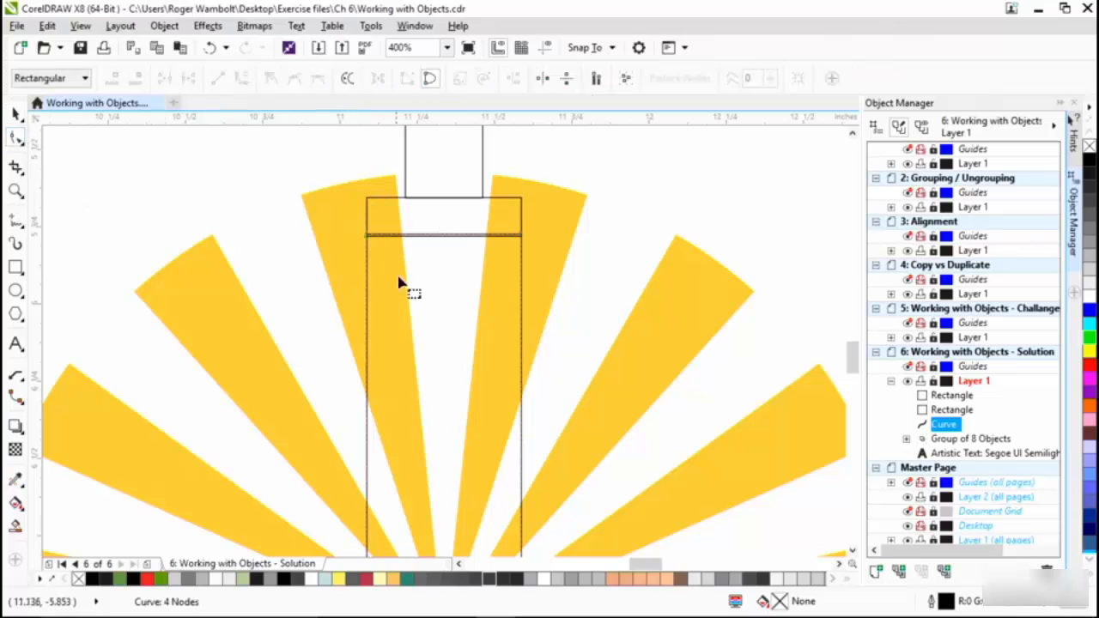
left_click_drag(367, 243, 399, 235)
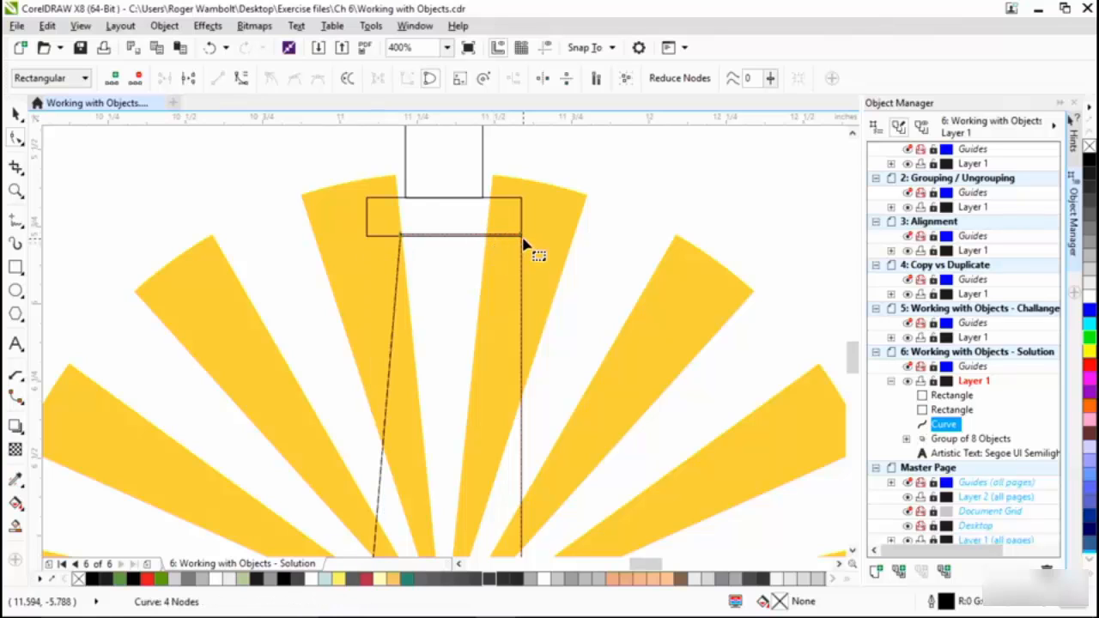
left_click_drag(522, 243, 490, 237)
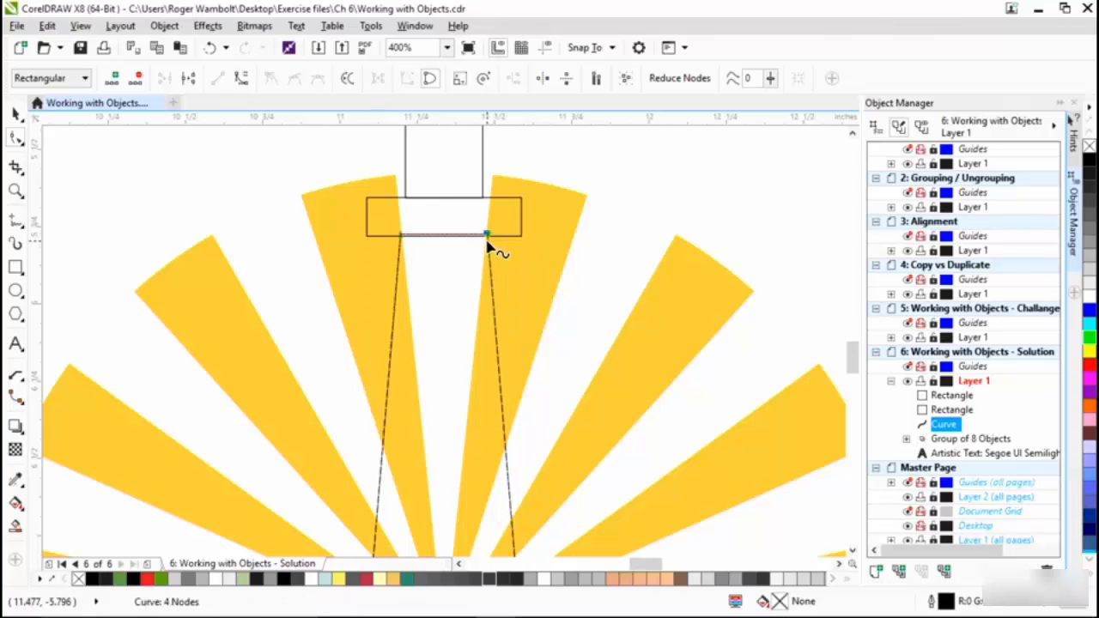
- Nudge the 0.5 by 0.125 inch rectangle up so its lower edge sits on the tower's top edge
left_click(383, 214)
key("space")
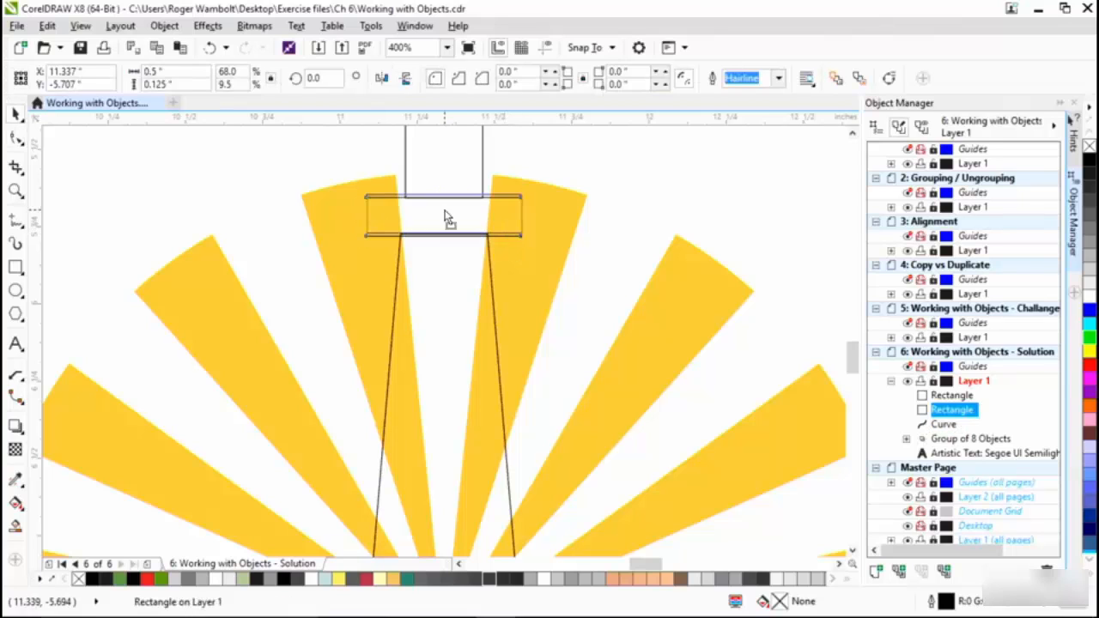
- Round the two top corners of the 0.25-inch square into a dome, giving each a corner radius of 25
left_click(454, 164)
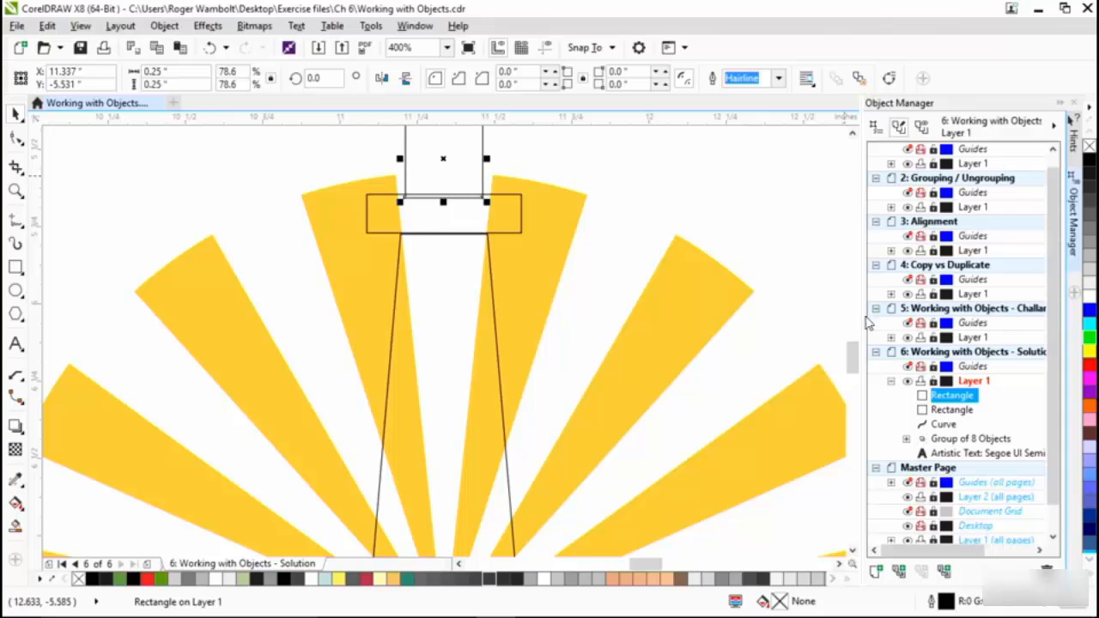
mouse_move(854, 364)
left_mouse_down()
mouse_move(853, 337)
mouse_move(850, 352)
left_mouse_up()
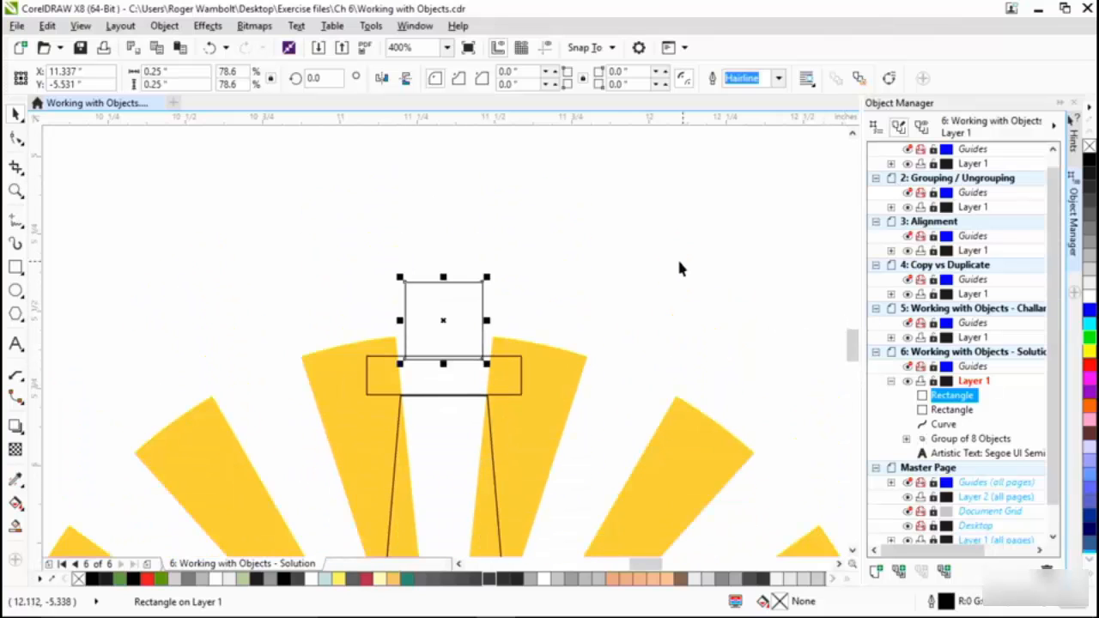
left_click(16, 138)
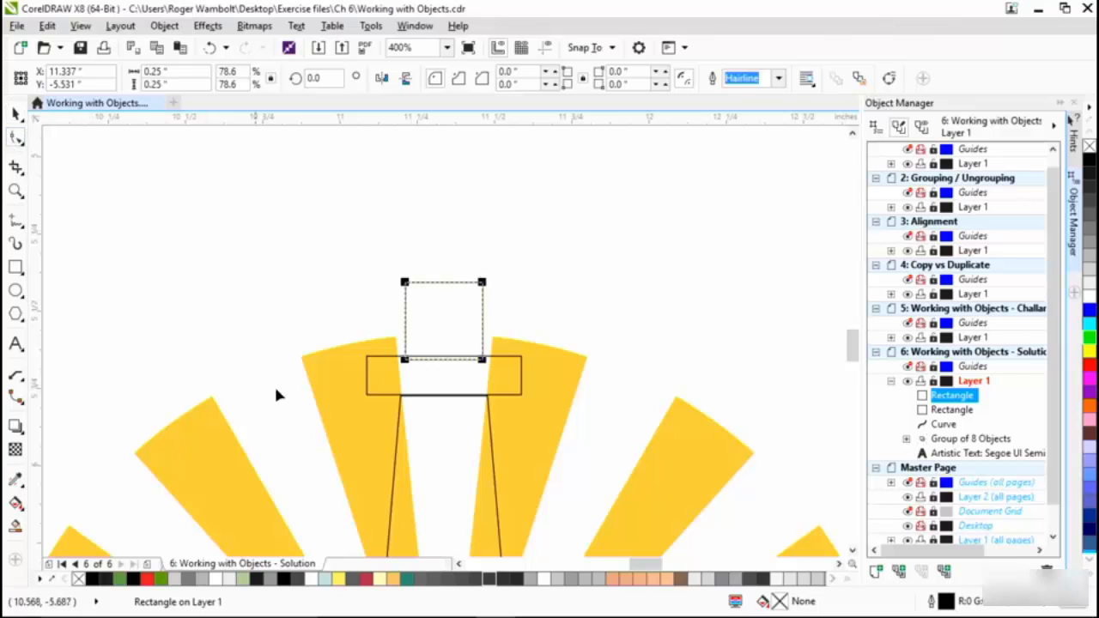
mouse_move(406, 285)
left_mouse_down()
mouse_move(442, 321)
mouse_move(389, 276)
left_mouse_up()
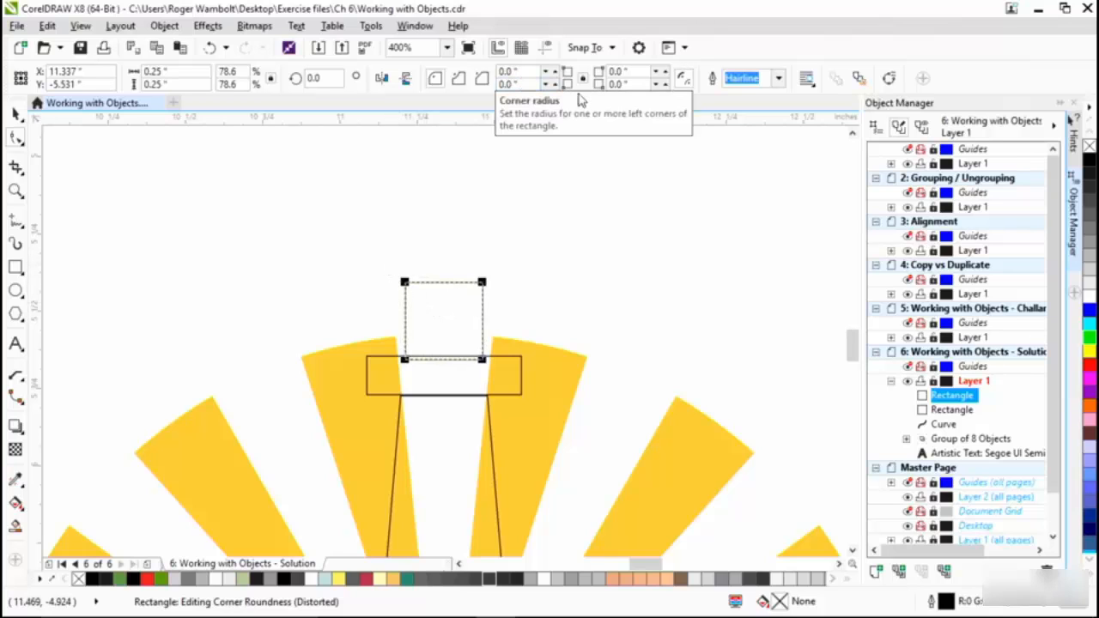
left_click_drag(519, 72, 447, 69)
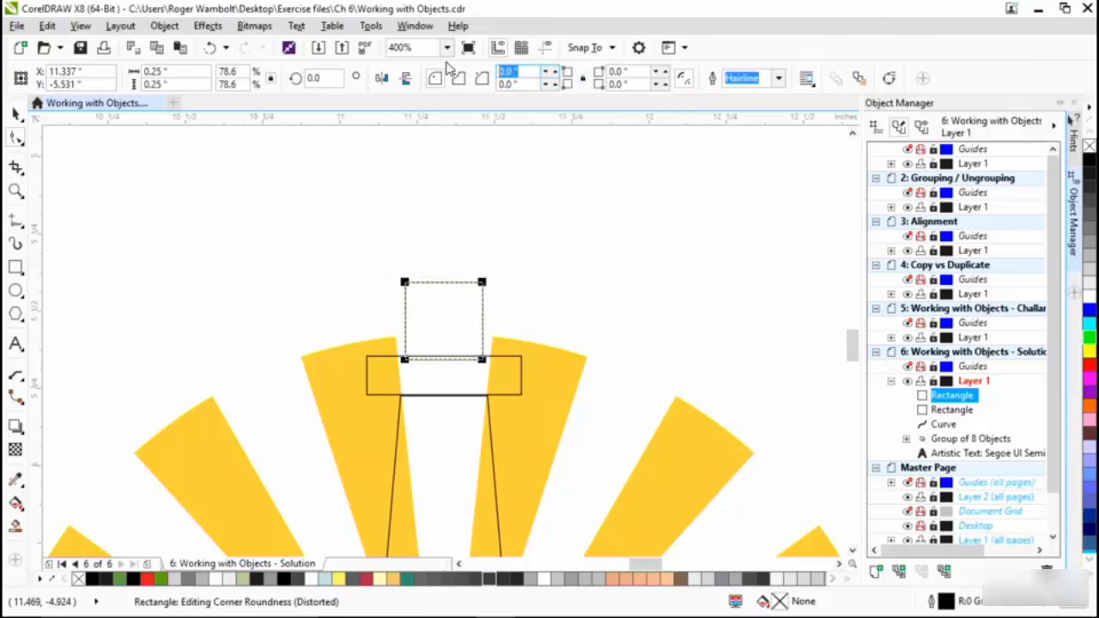
type("25")
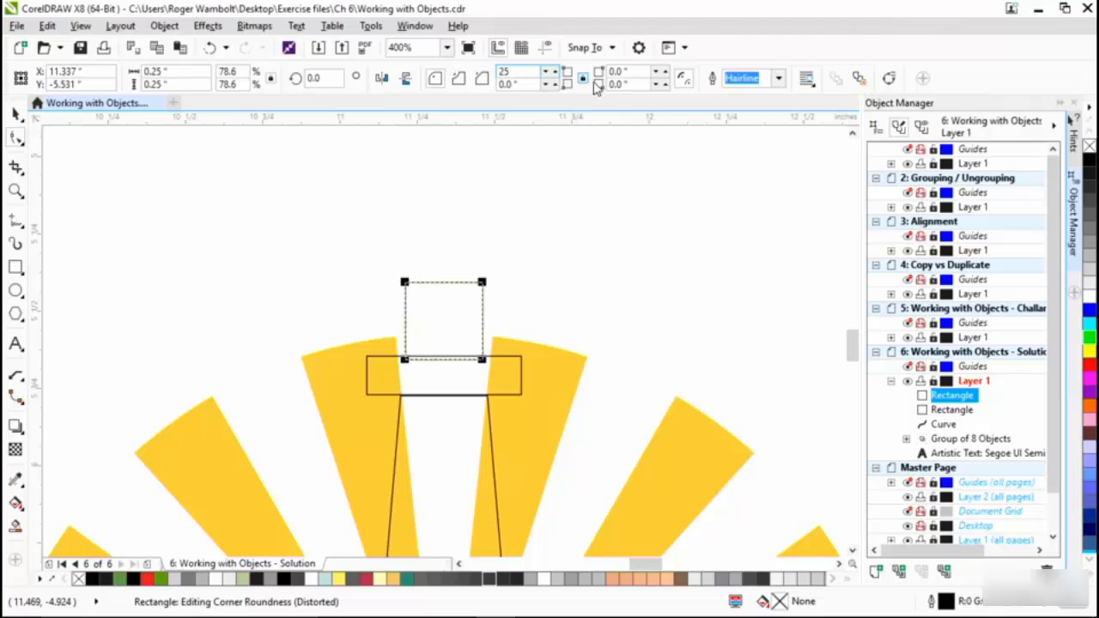
key("Tab")
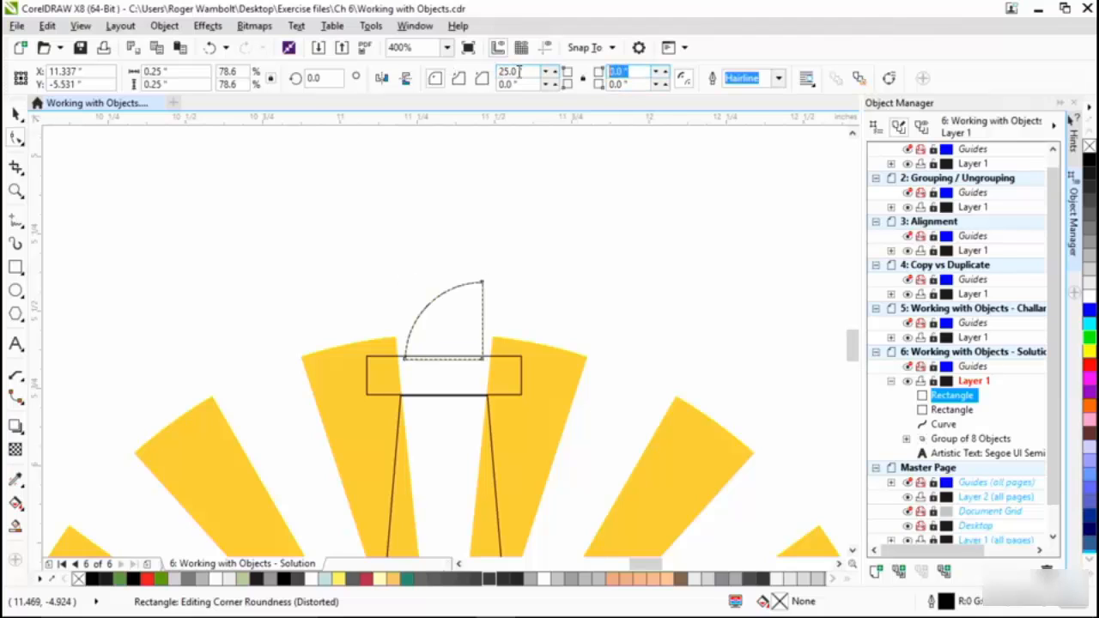
type("25")
key("Return")
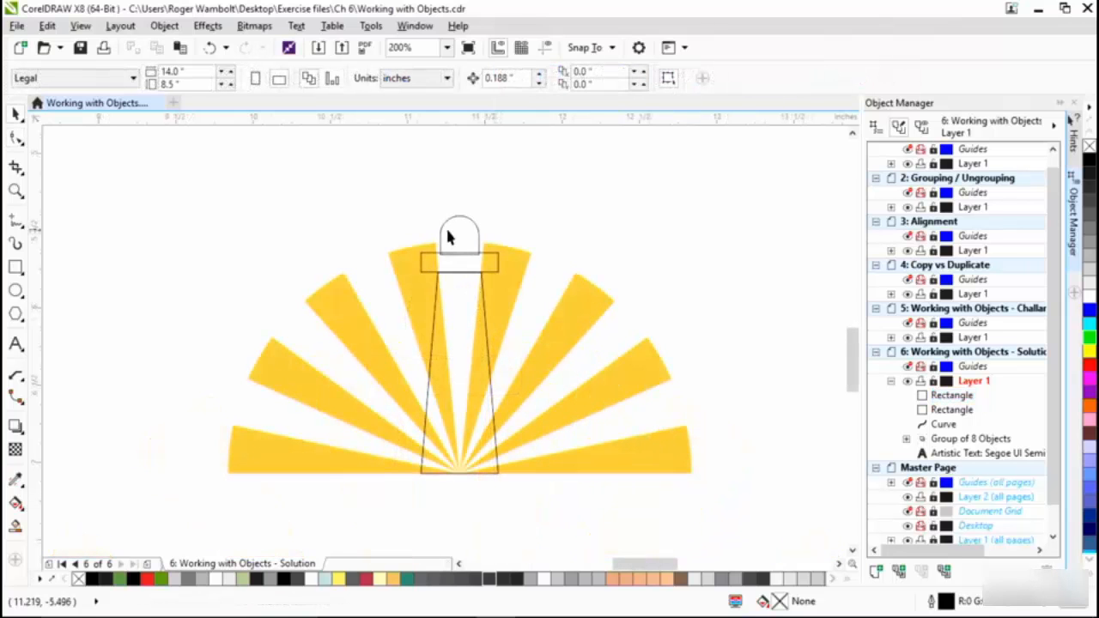
- Duplicate the dome in place and align the copy to the bottom edge of the tower
left_click(458, 228)
key("ctrl+v")
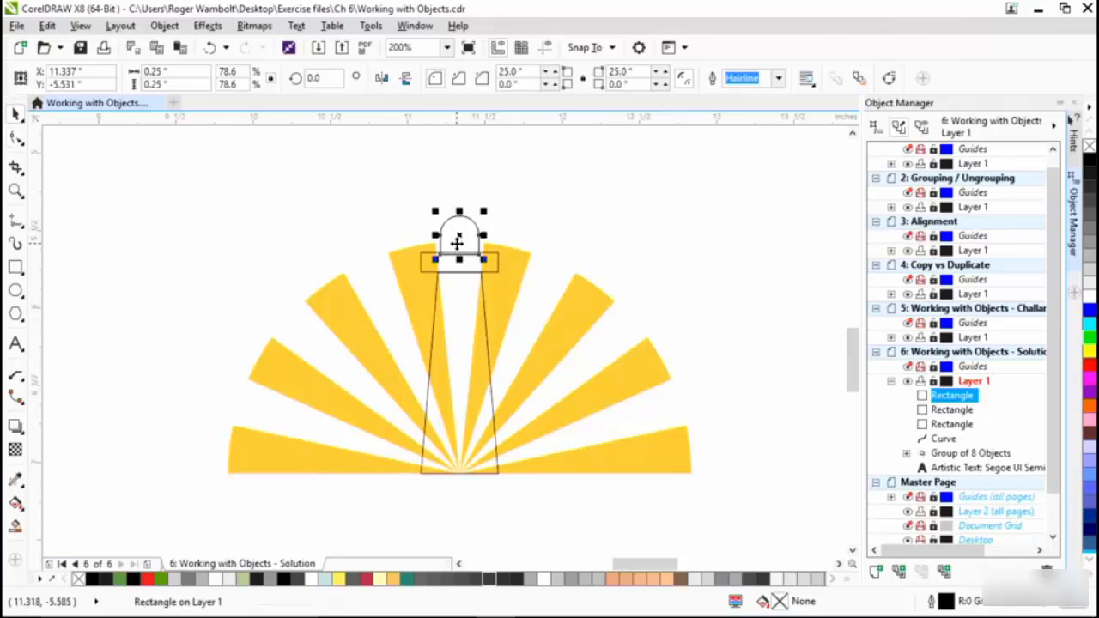
left_click(431, 356, "shift")
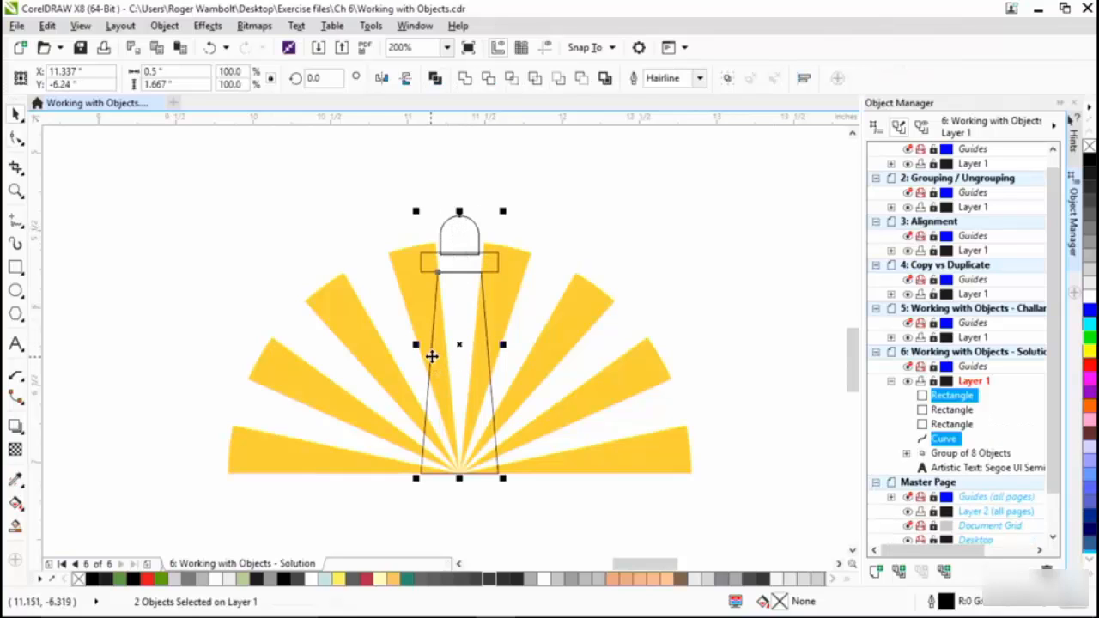
key("b")
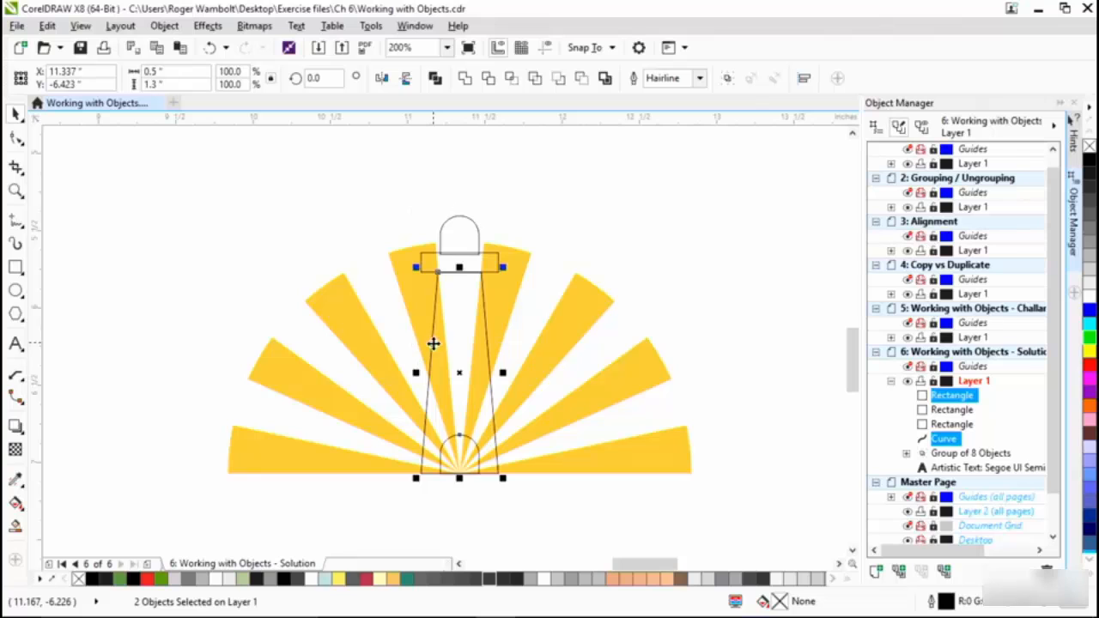
left_click(155, 317)
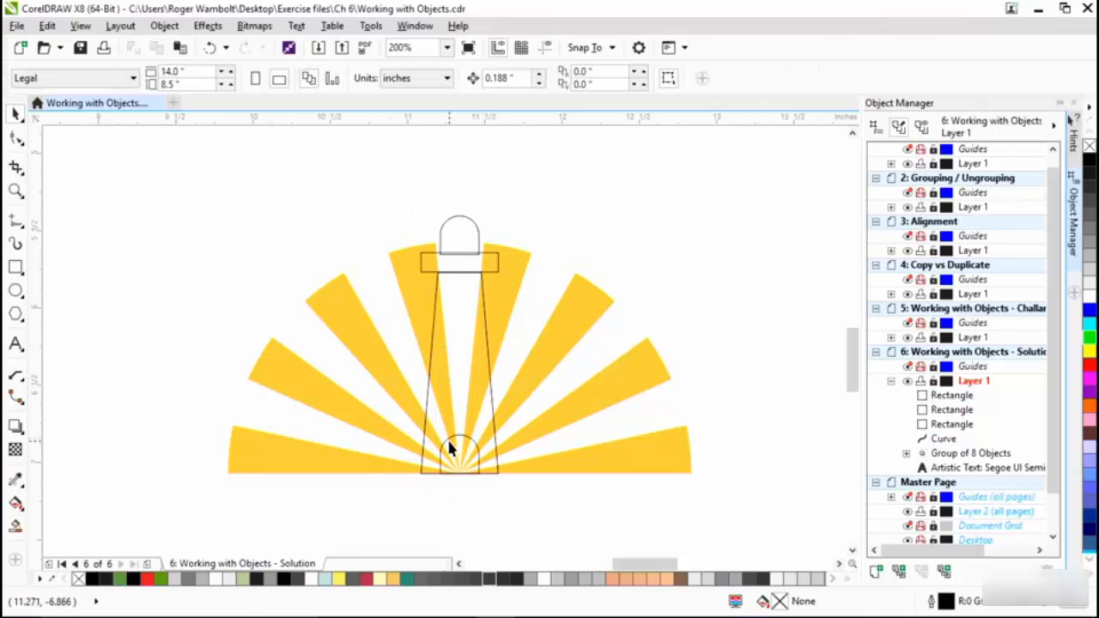
- Set the copied arch's height to 0.5 inches and align its bottom with the tower's base to make the door
left_click(447, 439)
left_click(460, 433)
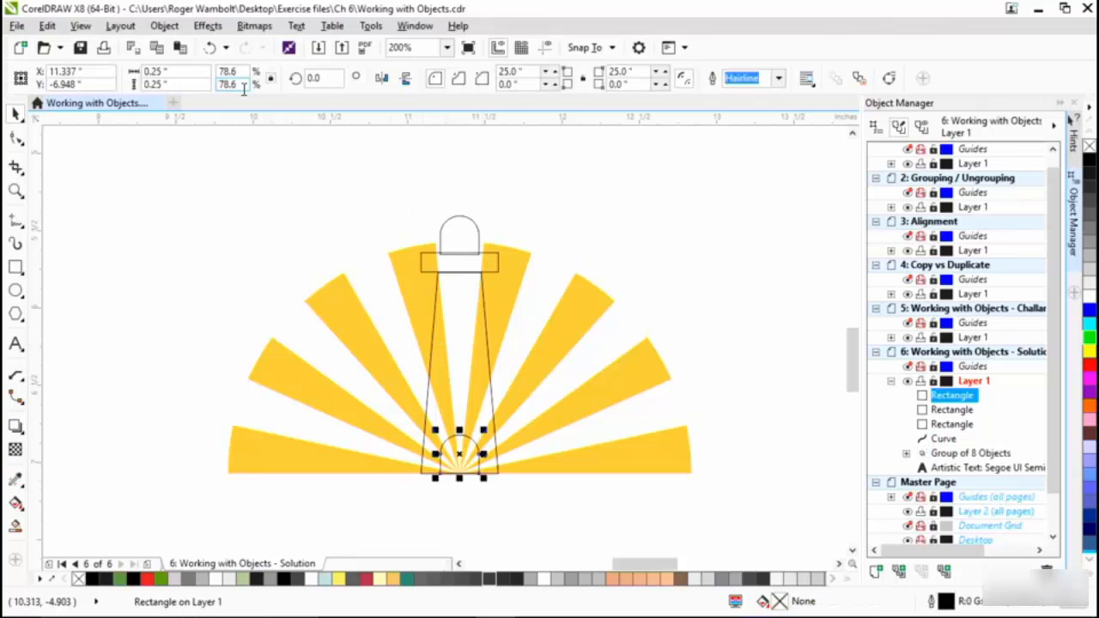
left_click(187, 74)
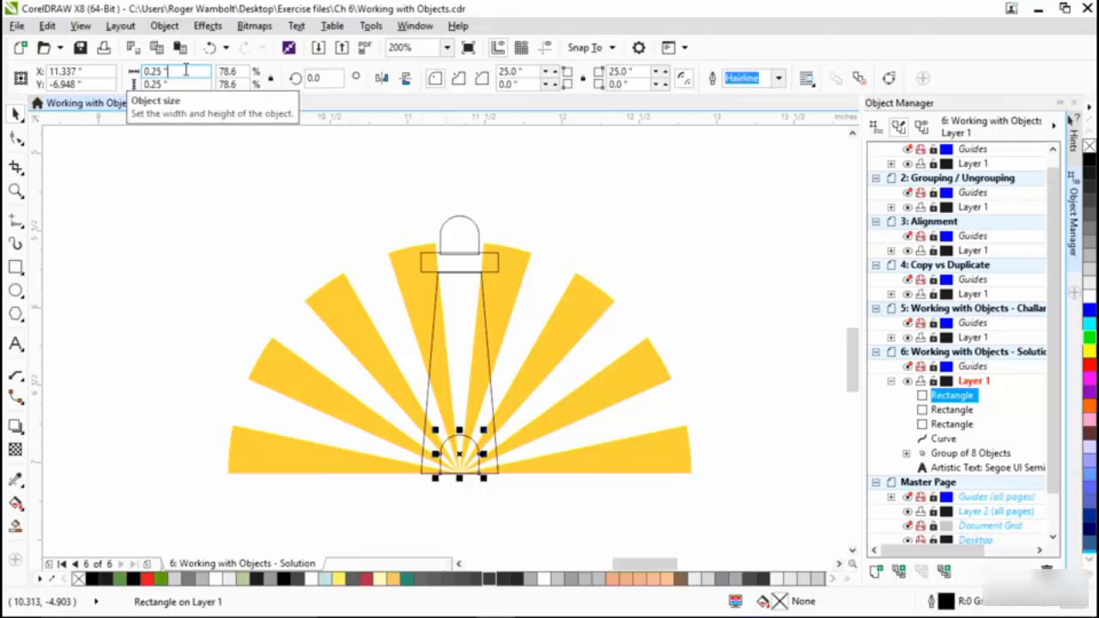
key("Return")
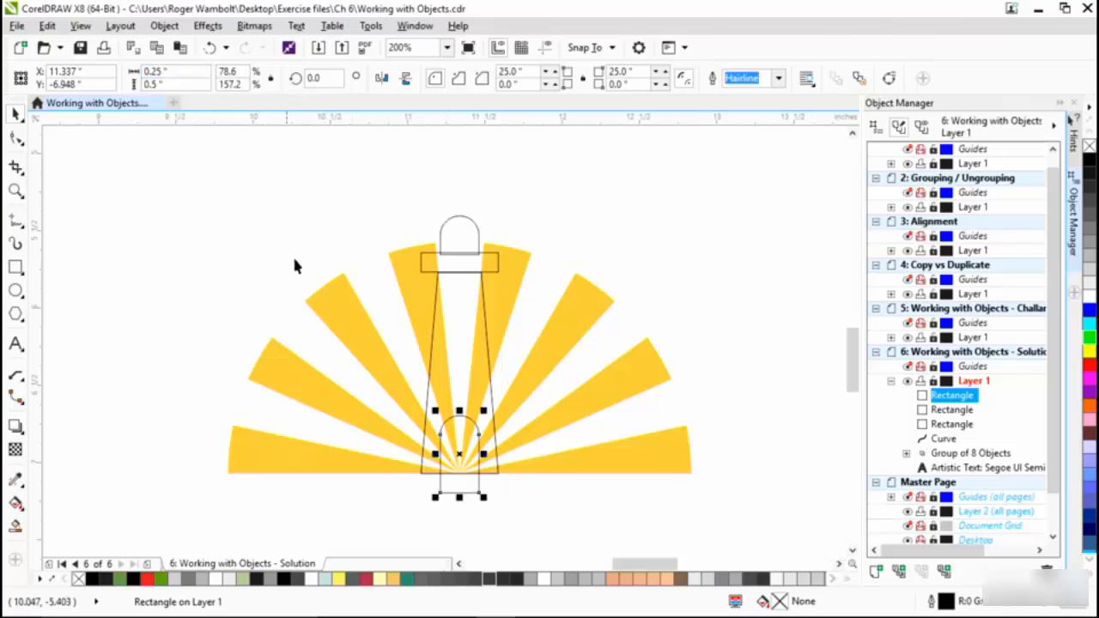
left_click(434, 318, "shift")
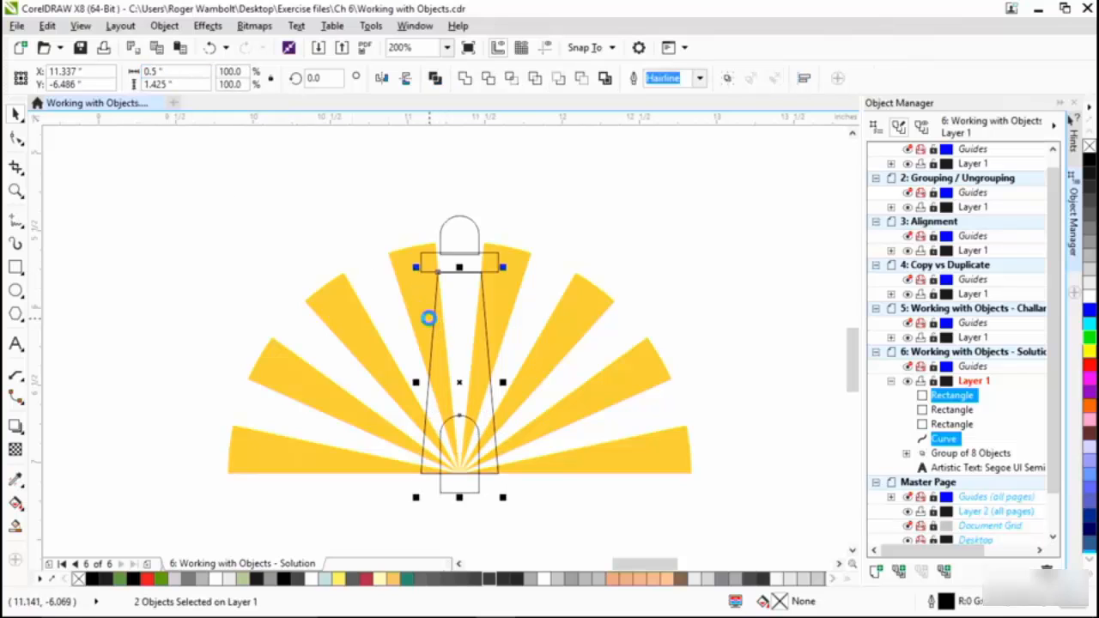
key("b")
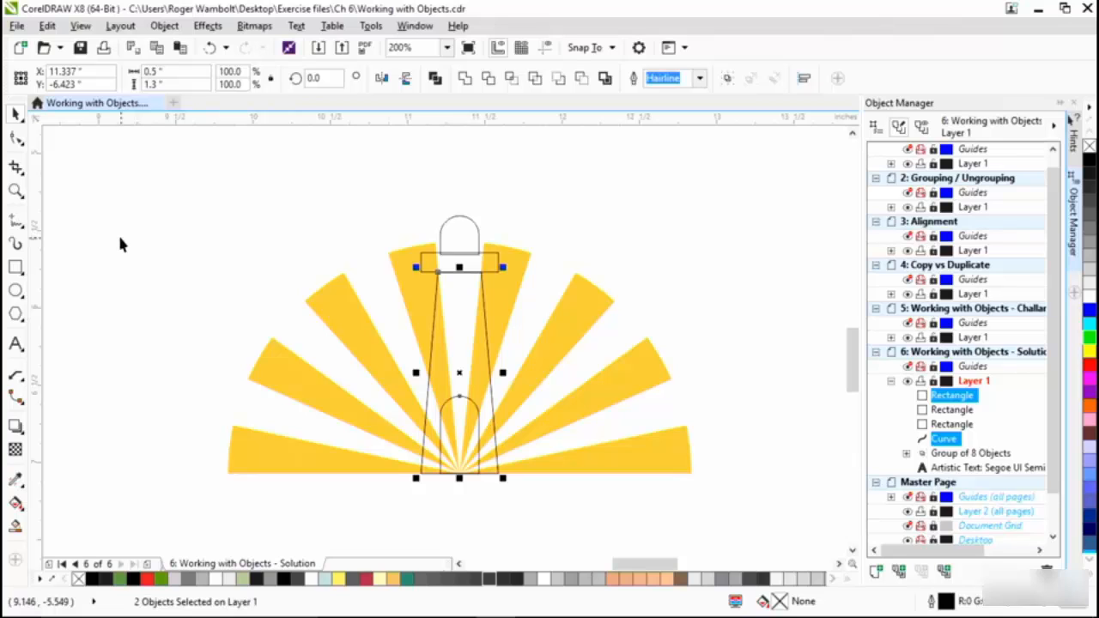
key("Escape")
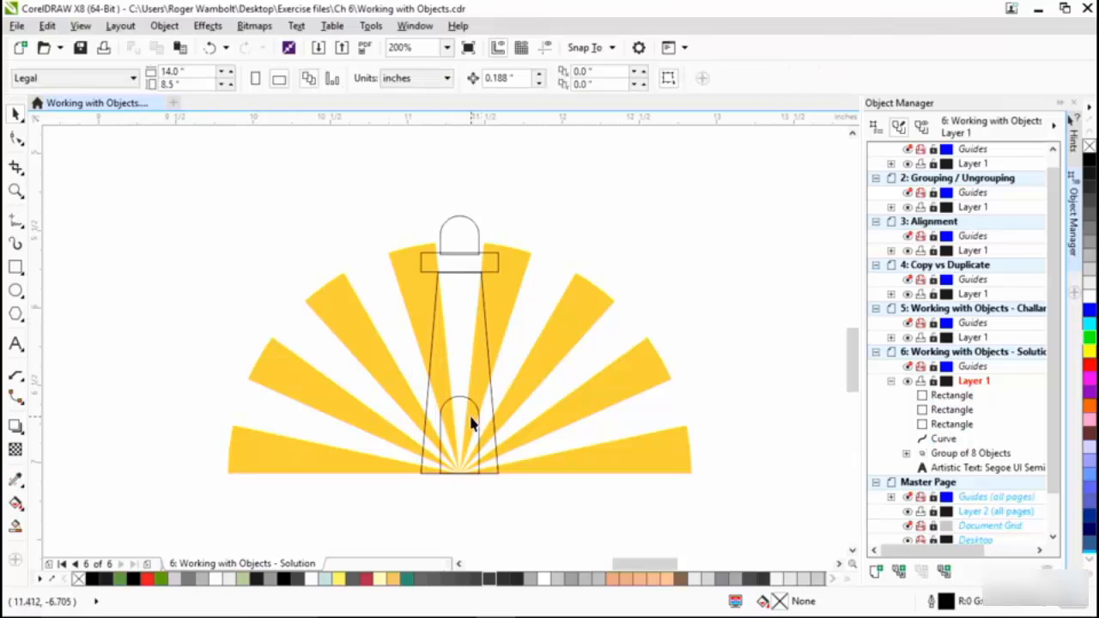
- Fill the arched door black, and give the tower and the flat rectangle above it a white fill without outline
left_click(460, 401)
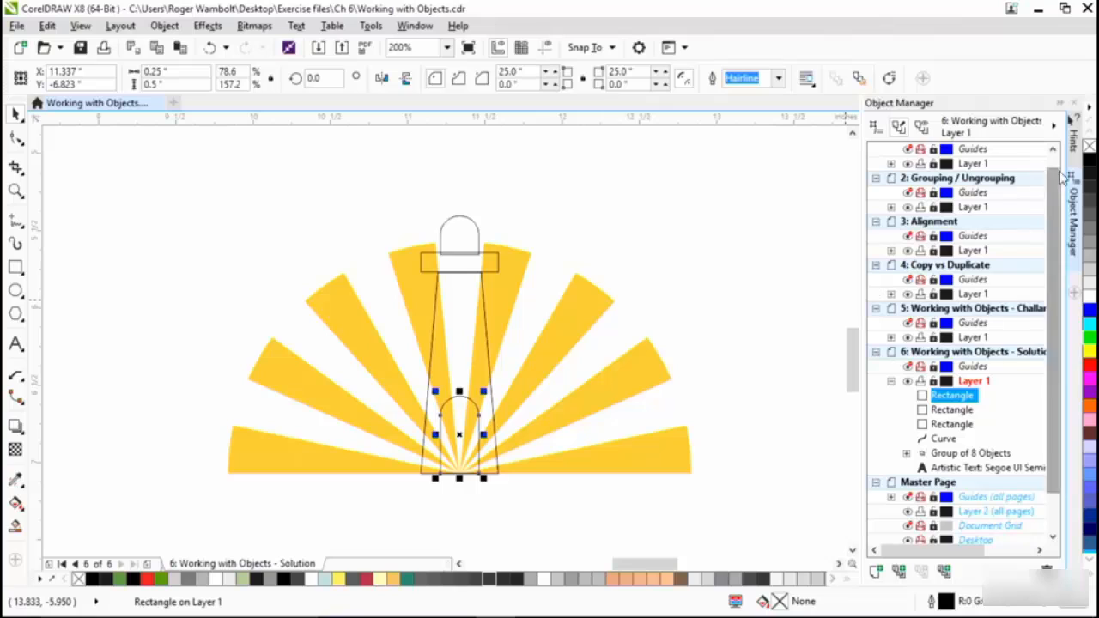
left_click(1090, 161)
left_click(478, 365)
left_click(472, 261, "shift")
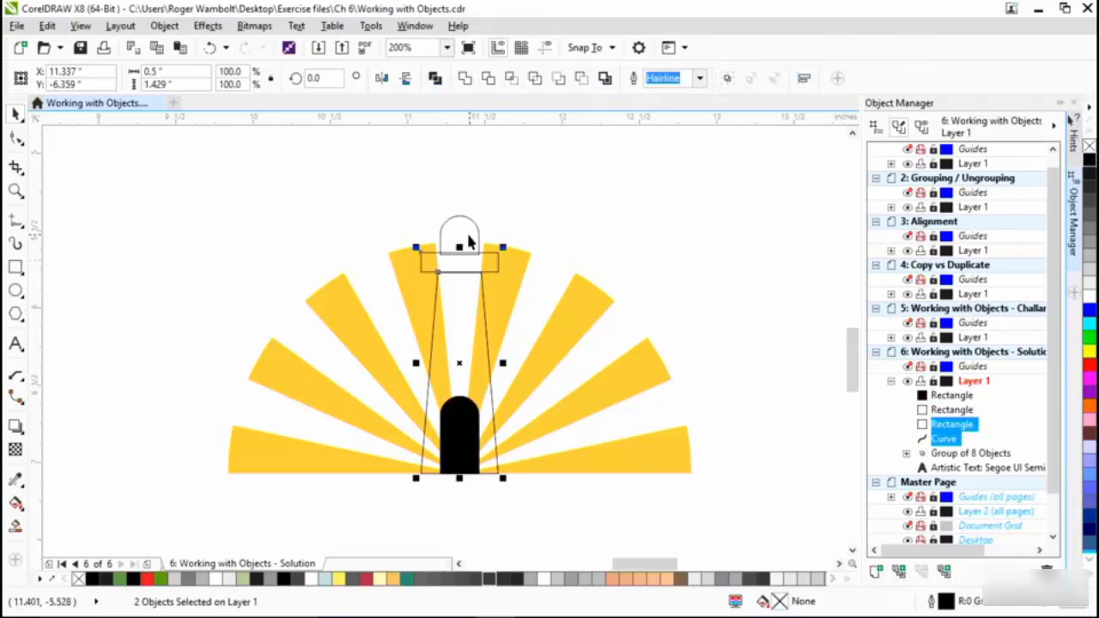
left_click(1090, 298)
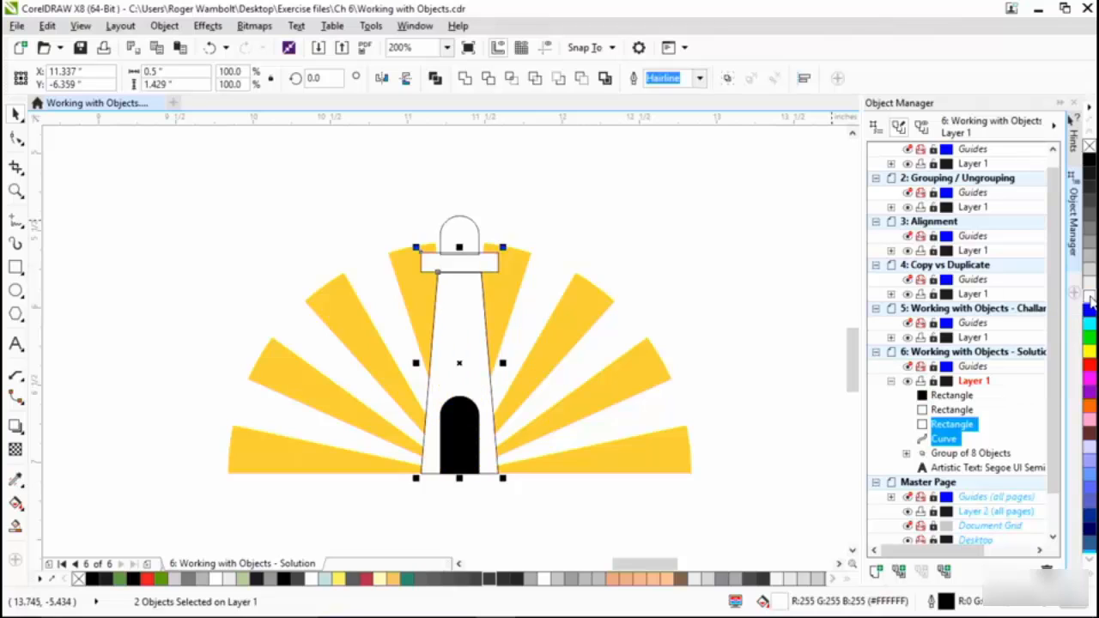
right_click(1089, 148)
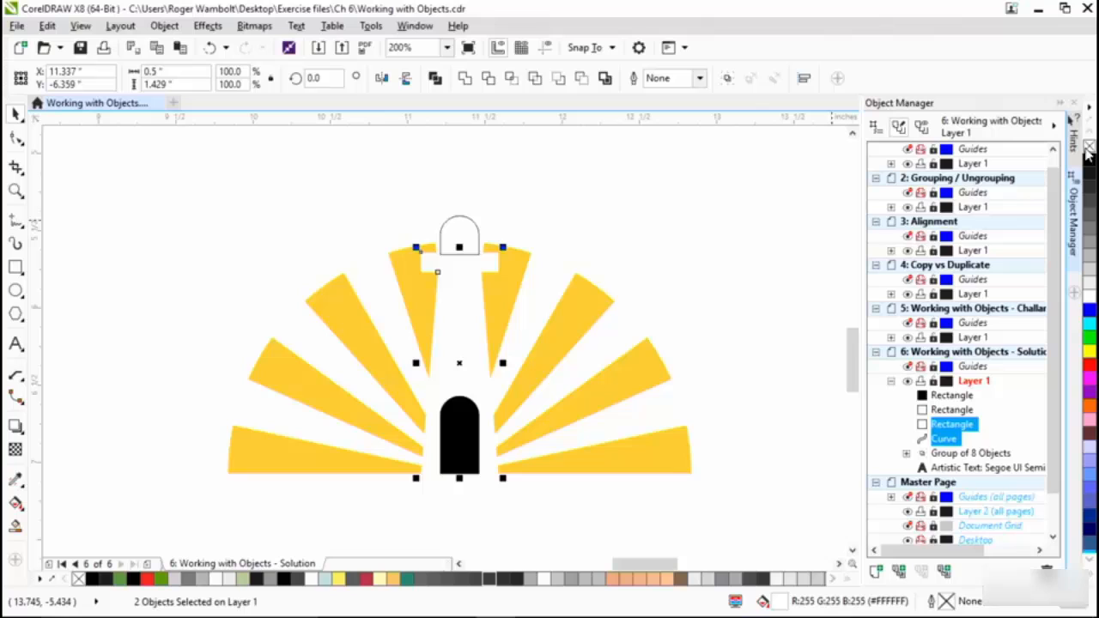
left_click(735, 154)
- Remove the outline from the dome on top of the lighthouse and fill it red
left_click(458, 236)
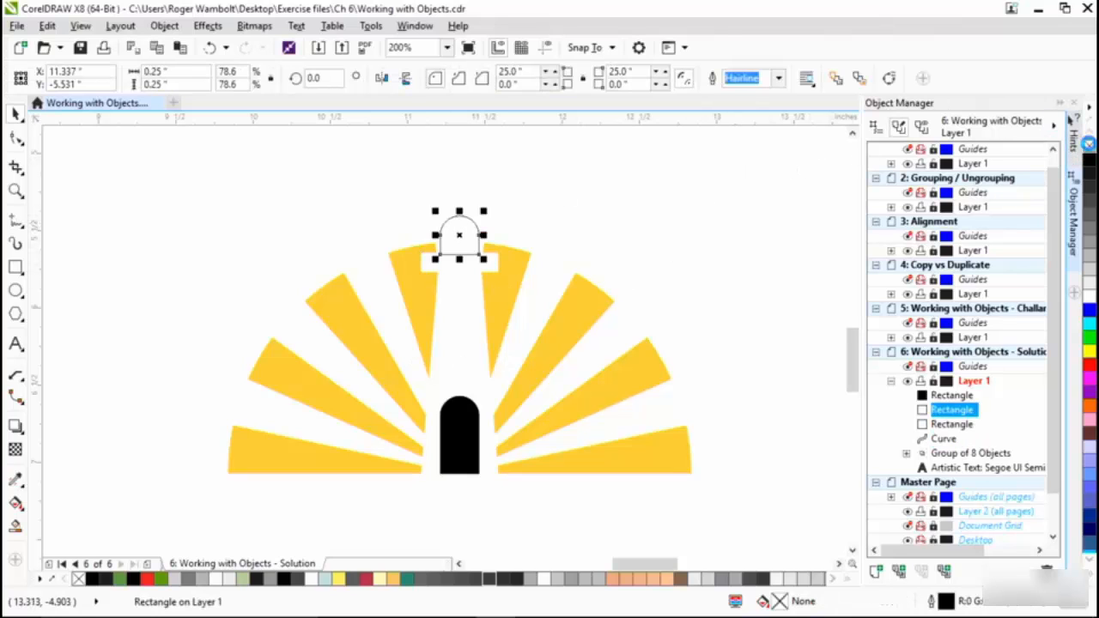
right_click(1089, 147)
left_click(1089, 365)
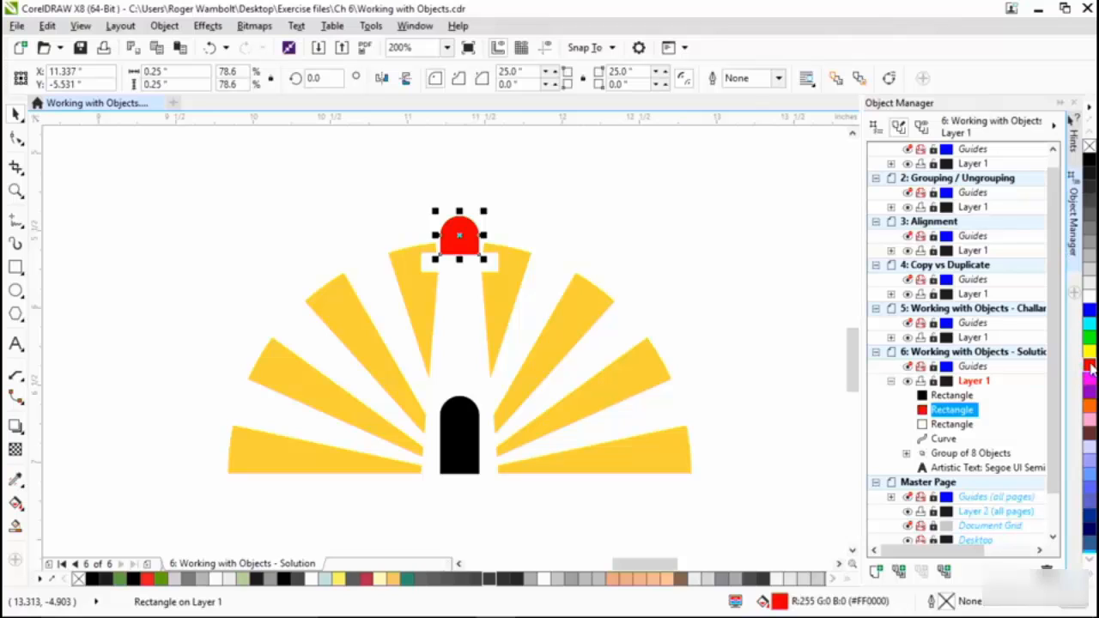
left_click(755, 245)
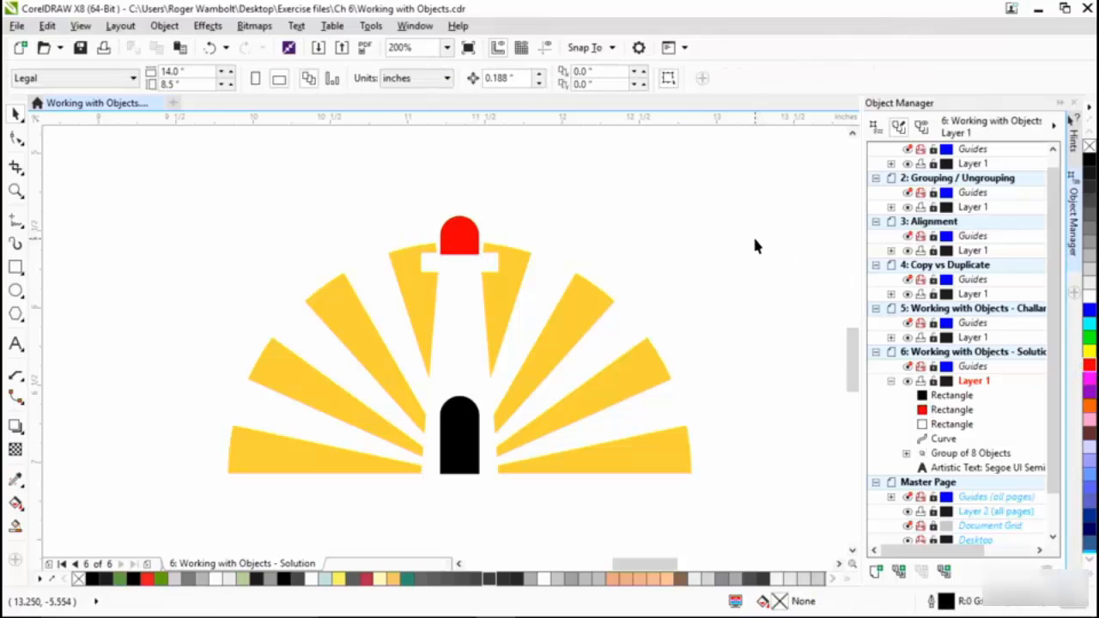
- Mix two increments of red into the fill of the sun-ray group to shift it to orange #FFA628
left_click(637, 463)
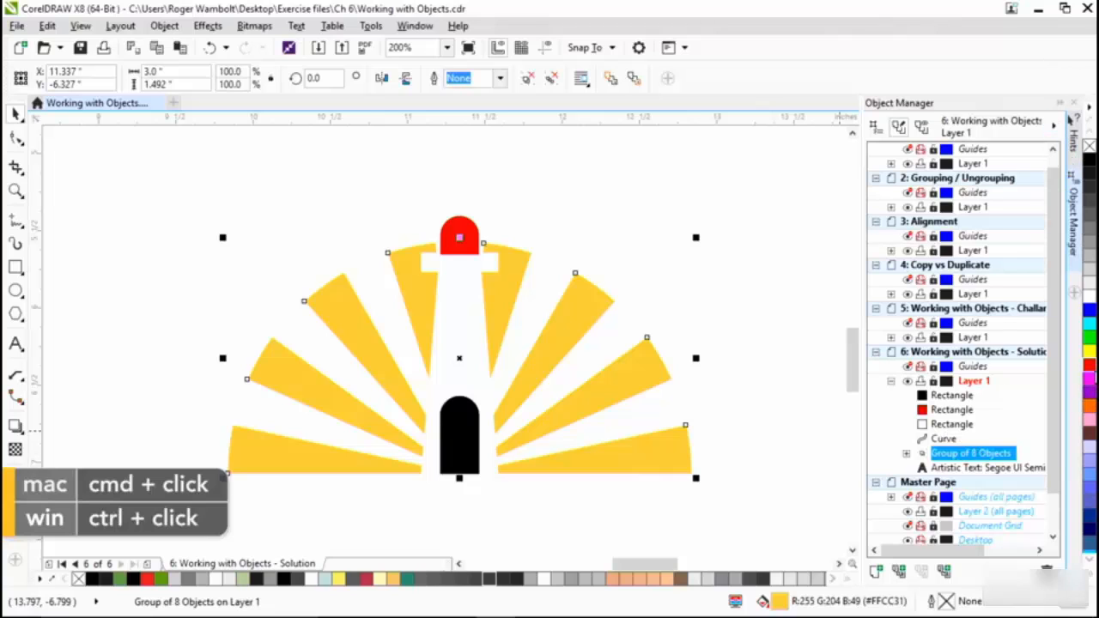
left_click(1091, 368, "ctrl")
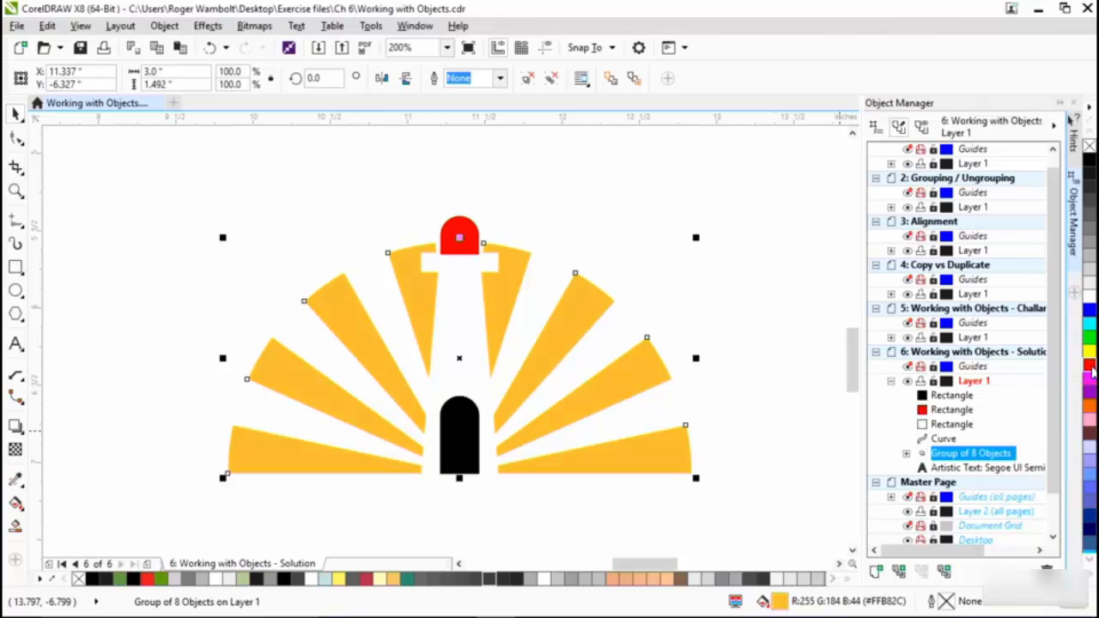
left_click(1091, 368, "ctrl")
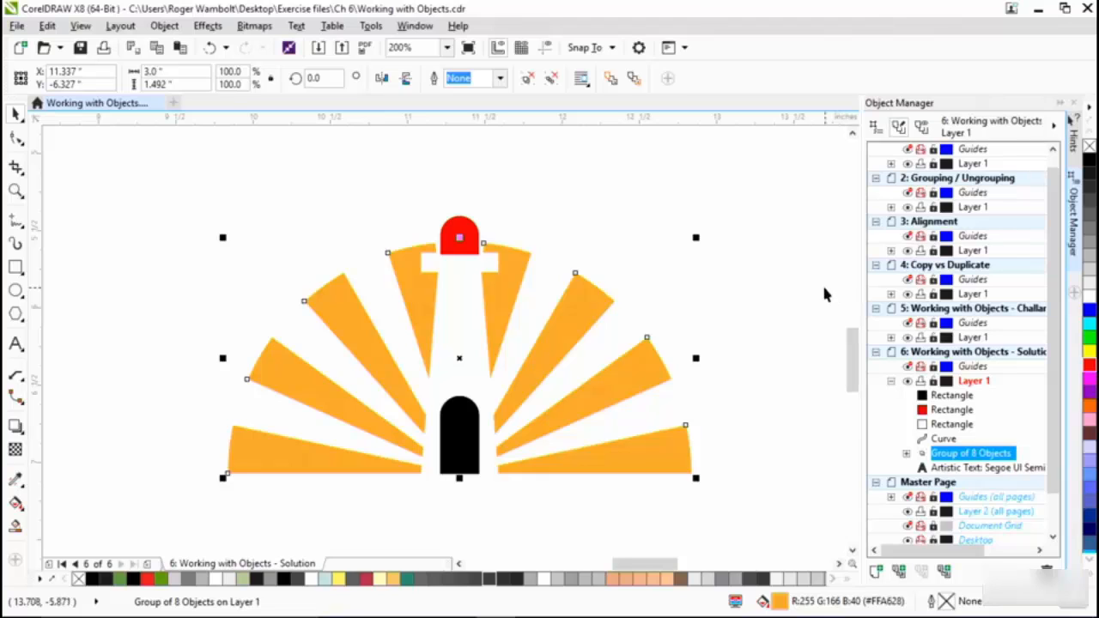
left_click(776, 175)
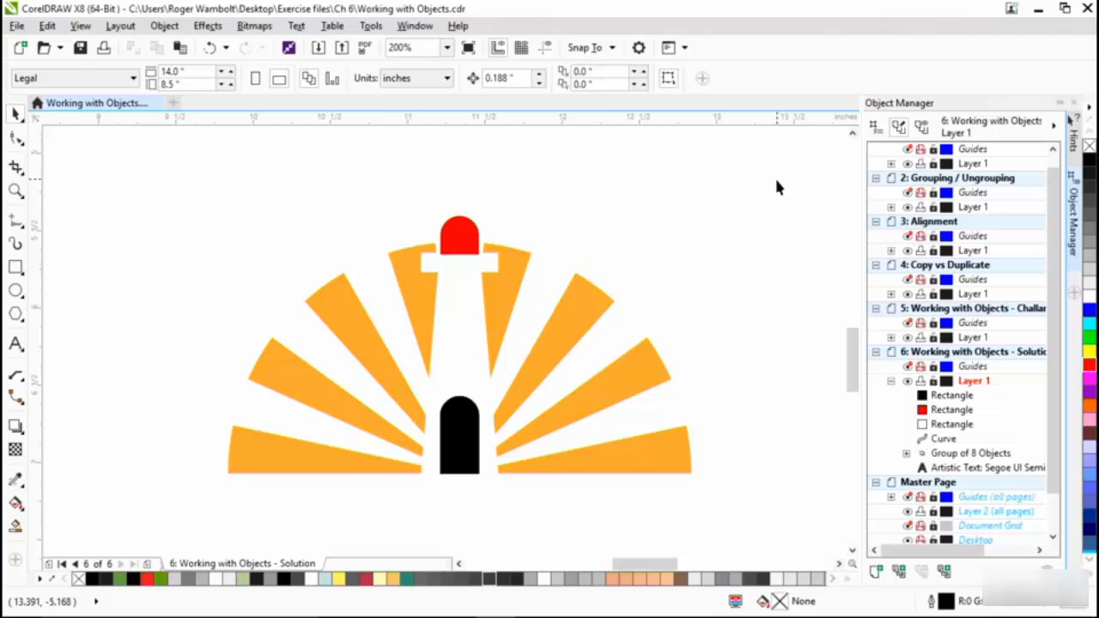
- Add the artistic text "Lighthouse Electric" under the rays and set its font to Magneto
left_click(16, 343)
left_click(259, 515)
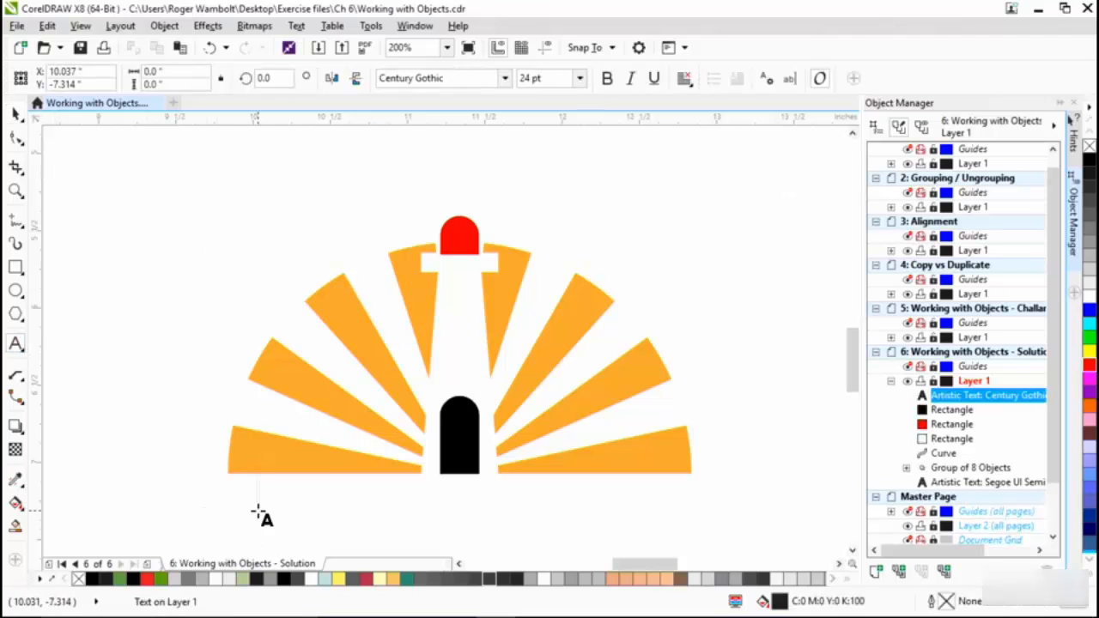
type("Lighthouse Electric")
key("ctrl+a")
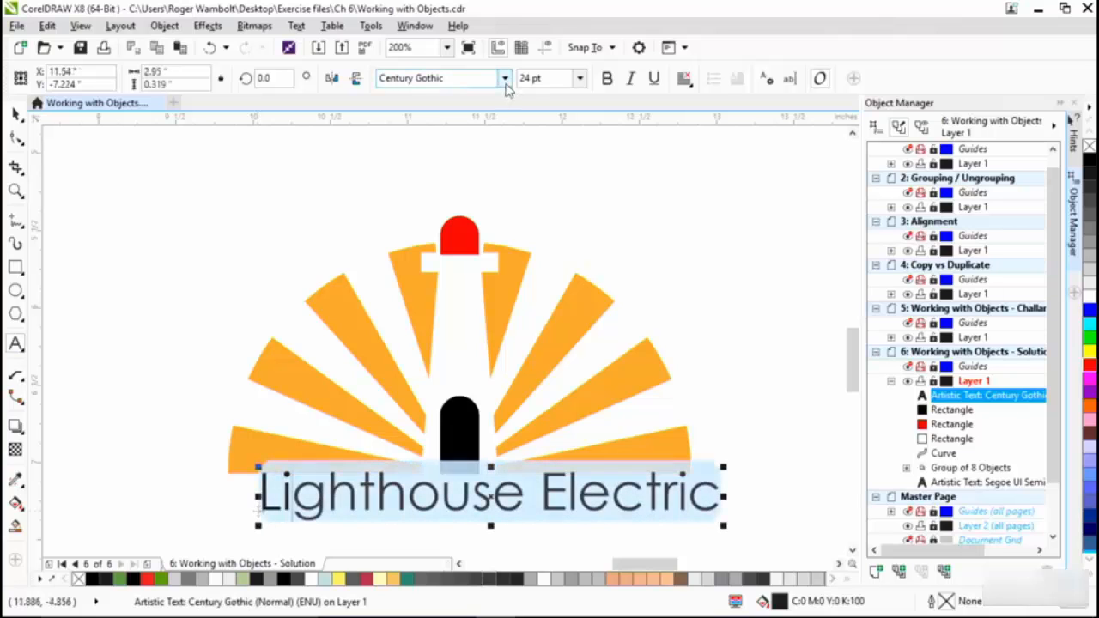
left_click(505, 78)
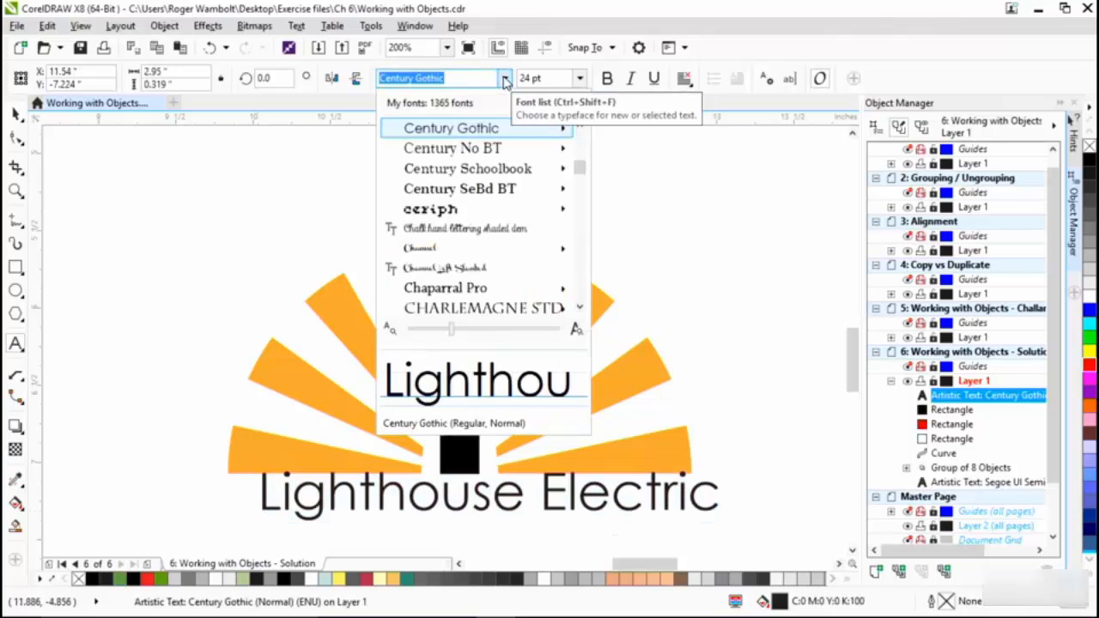
type("m")
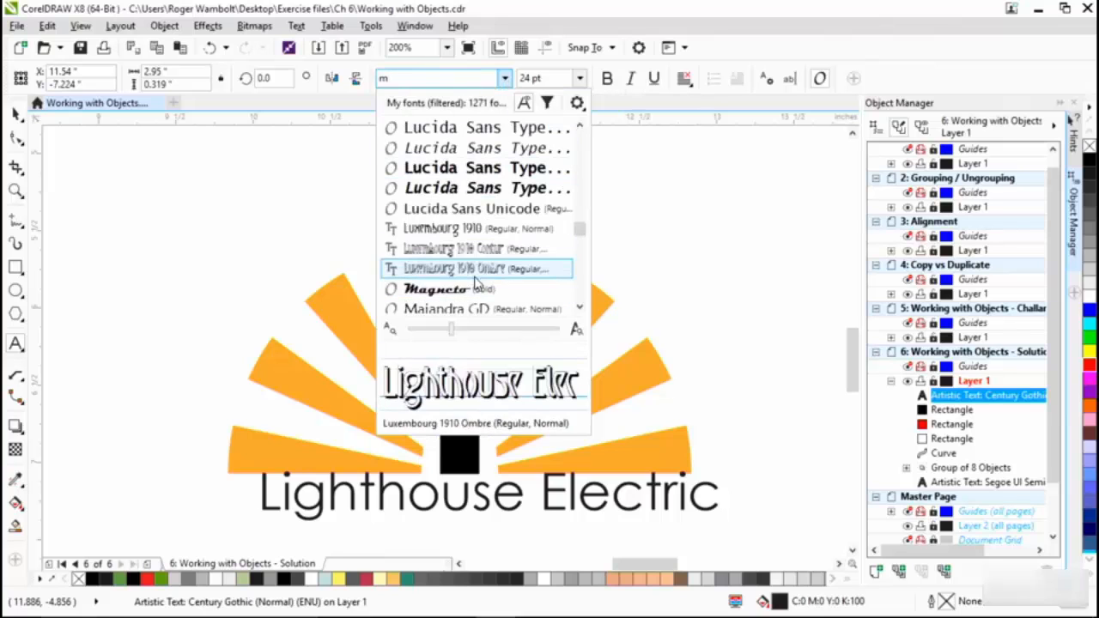
left_click(471, 290)
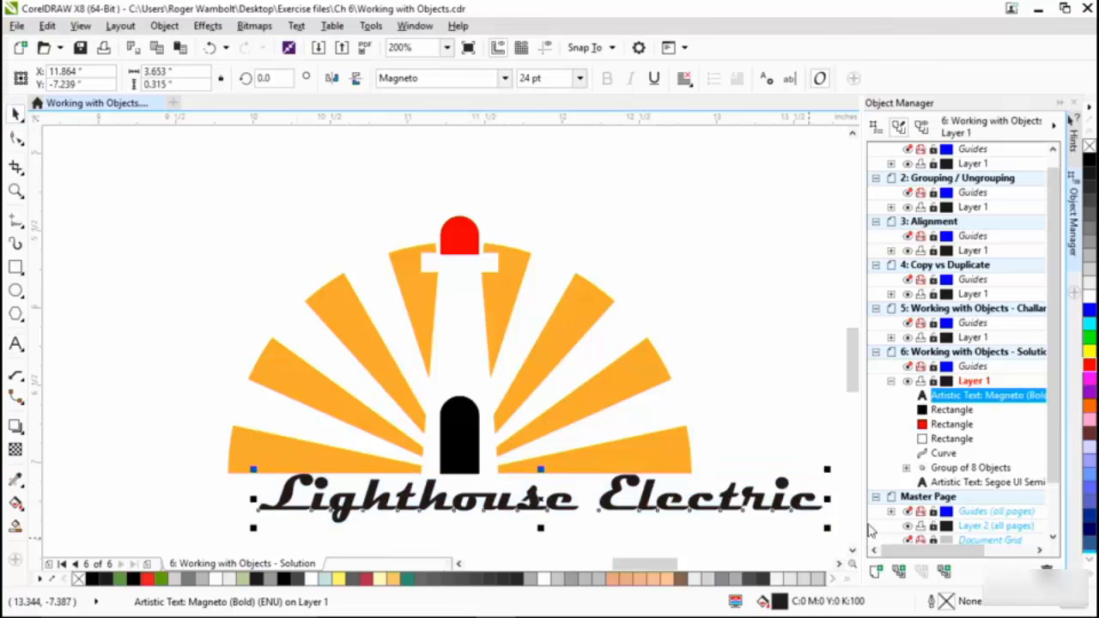
- Move the text just below the rays, starting at their left edge, and scale it down to about 3.48 inches wide
left_click_drag(779, 496, 746, 510)
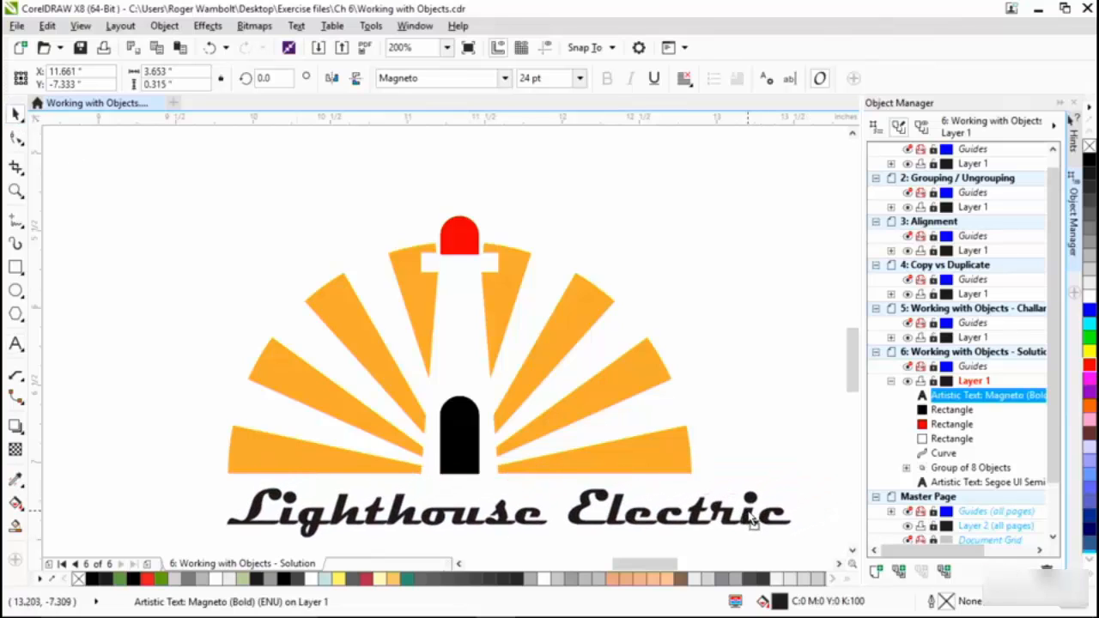
left_click_drag(792, 539, 769, 541)
- Set the text's width to 3 inches to match the ray group and align the text's left edge with the rays
left_click(677, 458)
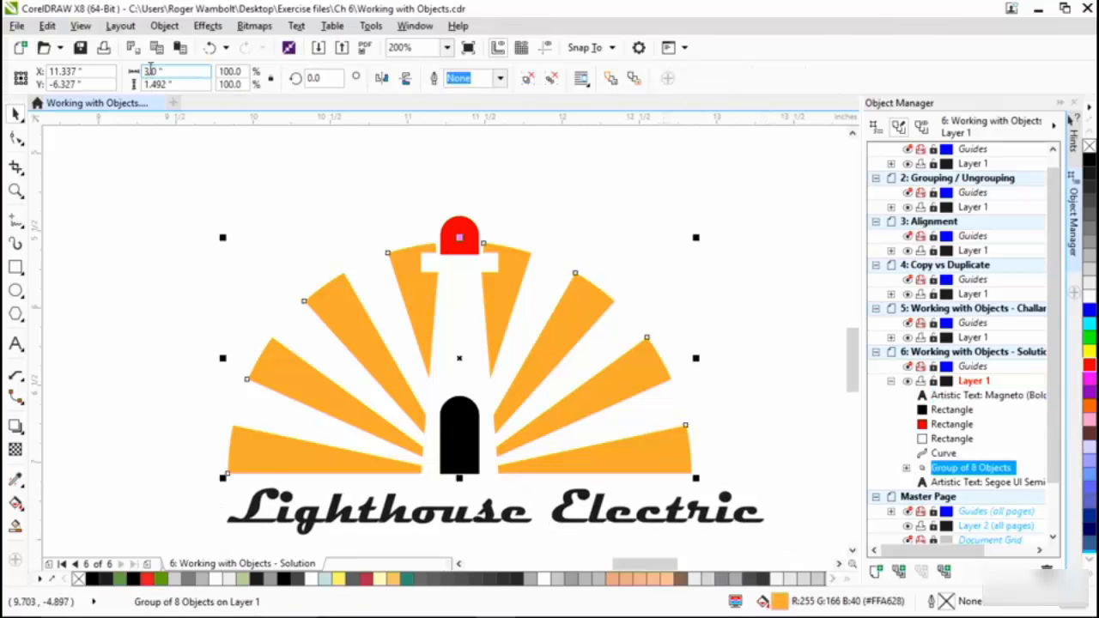
left_click(256, 498)
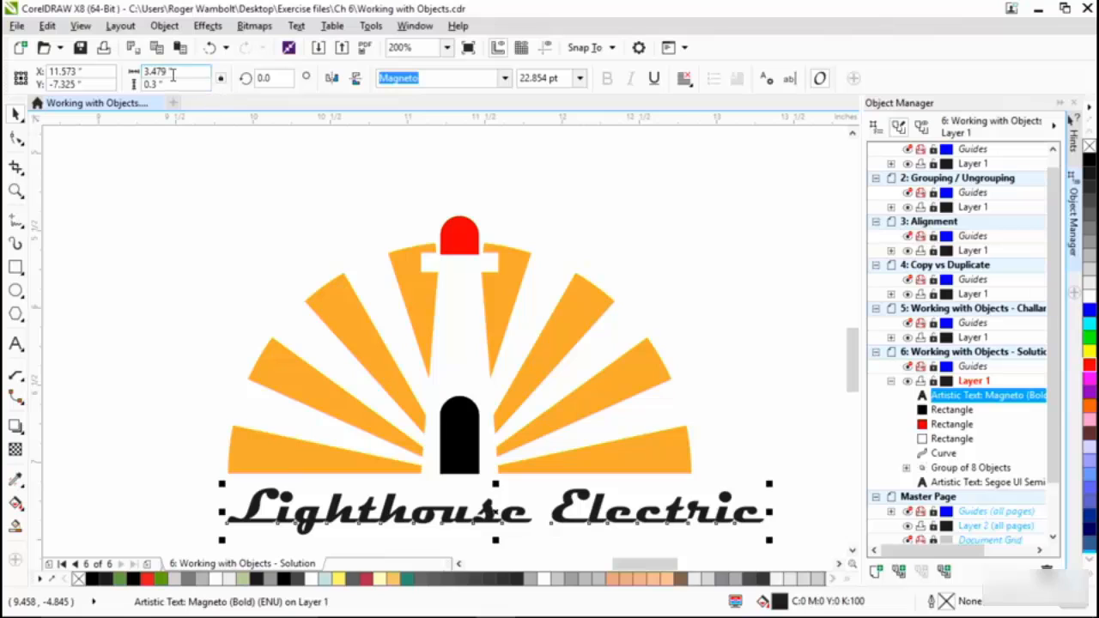
left_click_drag(181, 73, 56, 52)
type("3")
key("Return")
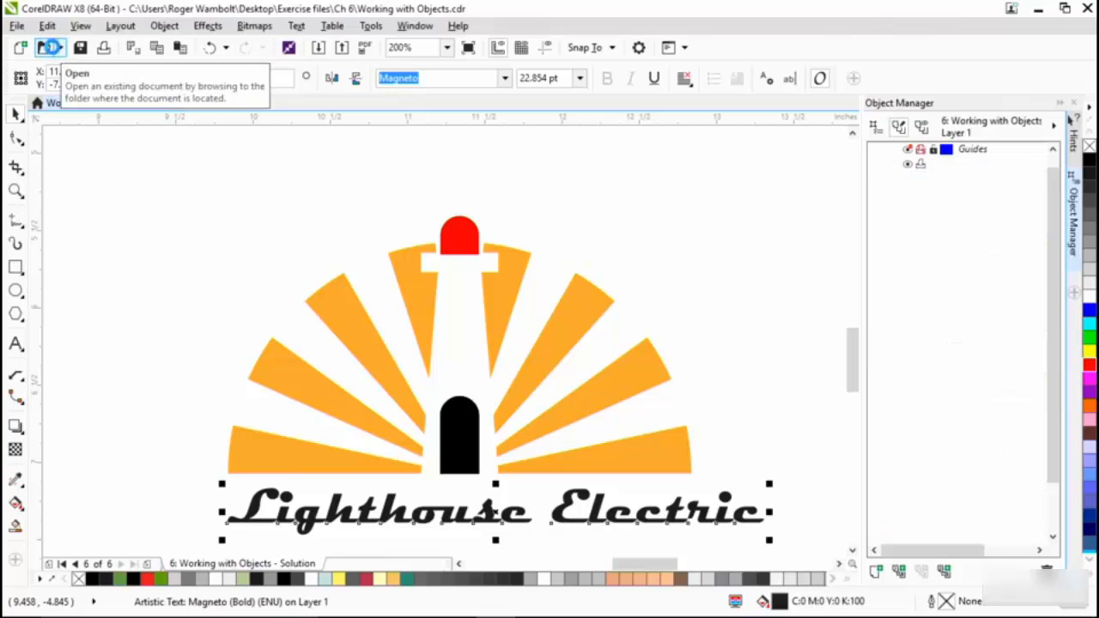
left_click(252, 447, "shift")
key("l")
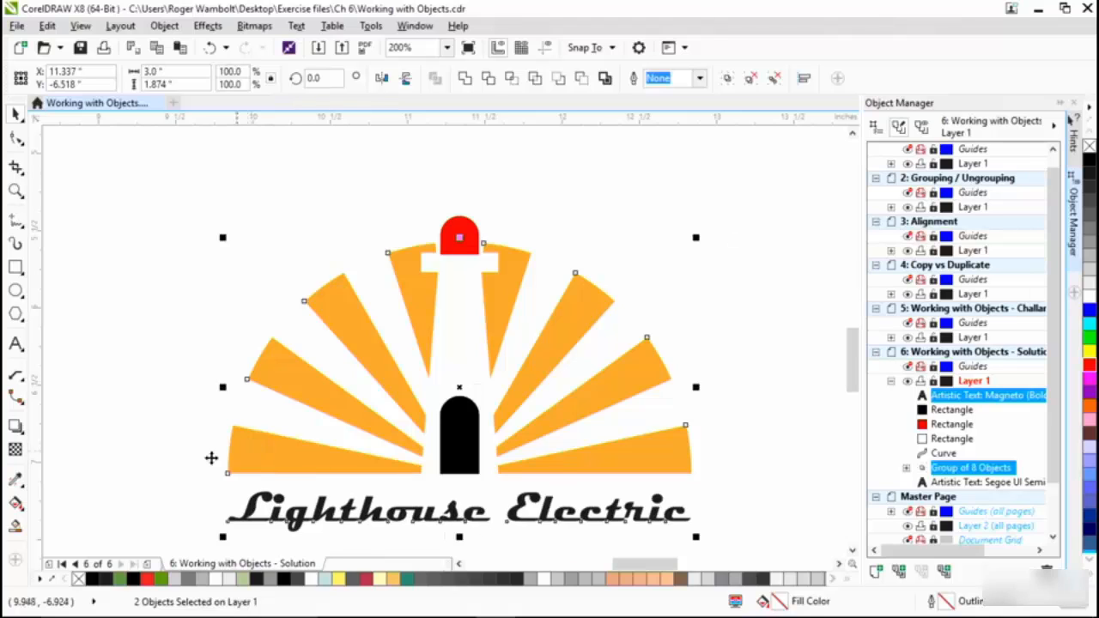